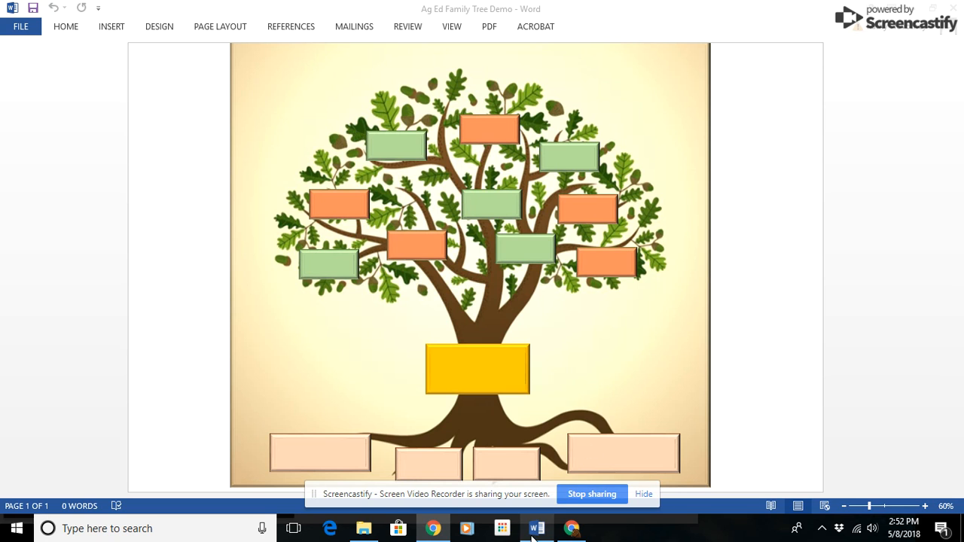
Step: Open the "Ag Ed Family Trees (Responses) Demo" workbook from the Documents folder and select its header row to review the column headings
{"action": "left_click", "coordinate": [369, 533]}
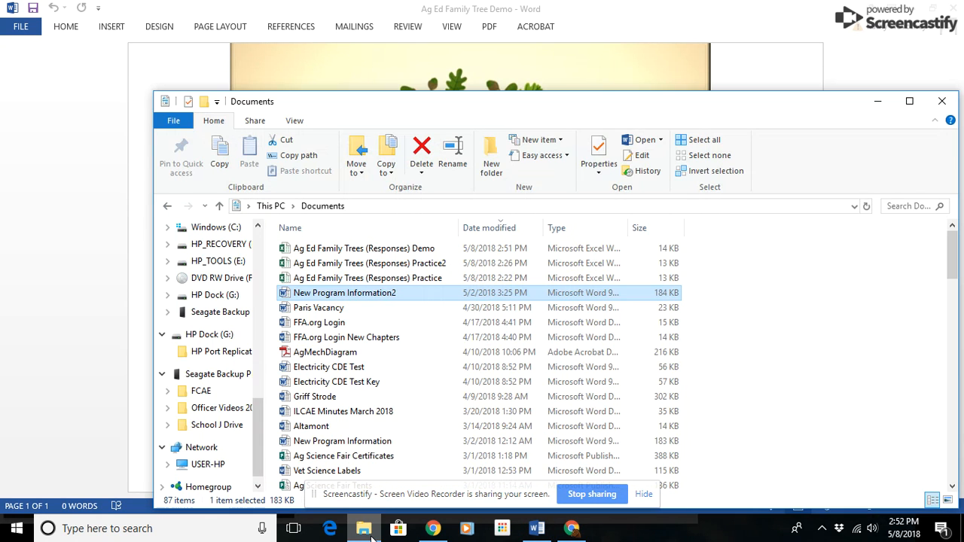
{"action": "double_click", "coordinate": [437, 250]}
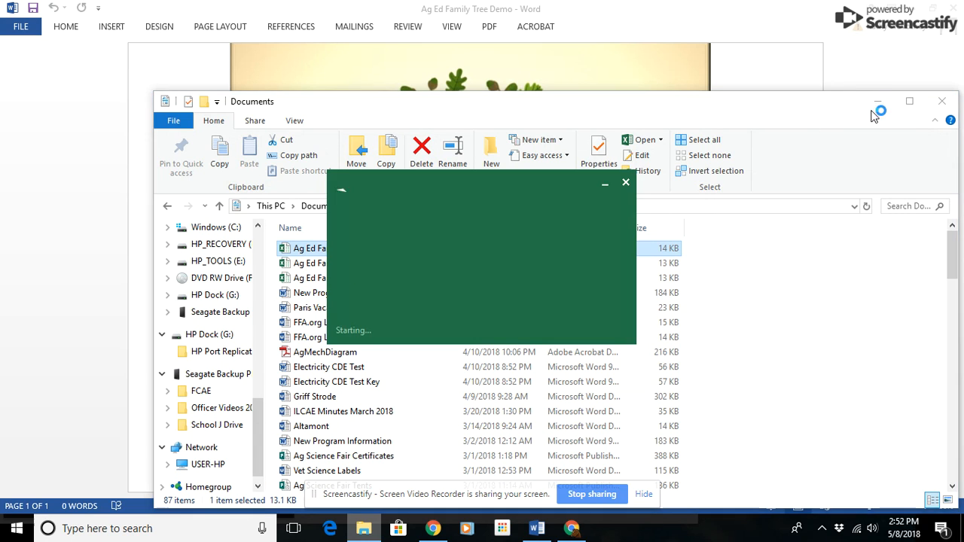
{"action": "left_click", "coordinate": [879, 100]}
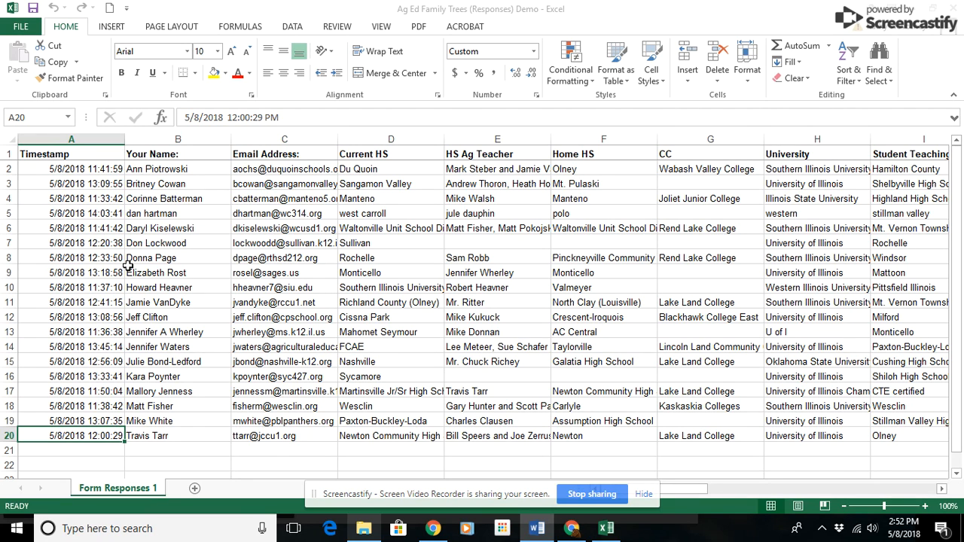
{"action": "left_click", "coordinate": [5, 153]}
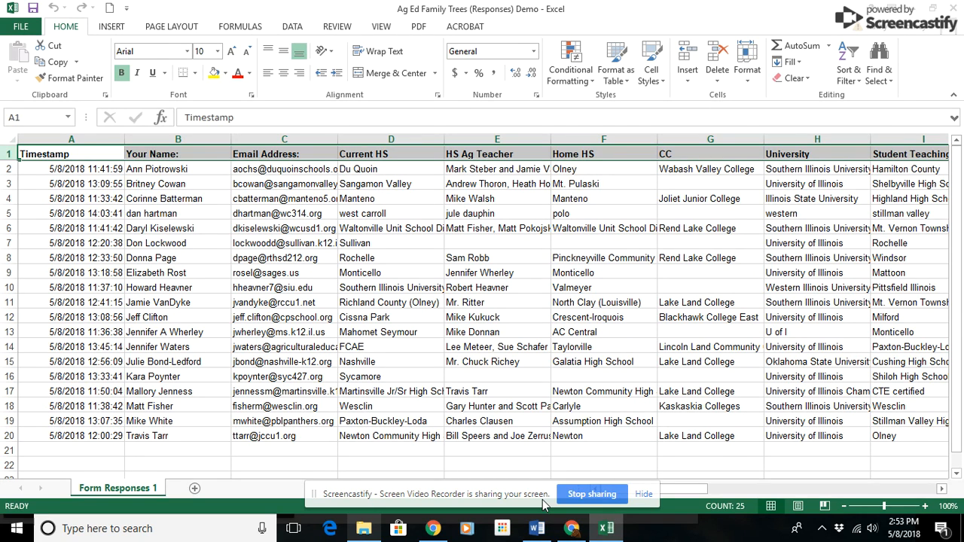
Step: Switch back to the Word family tree document and set up a step-by-step Letters mail merge that uses the current document
{"action": "left_click", "coordinate": [541, 531]}
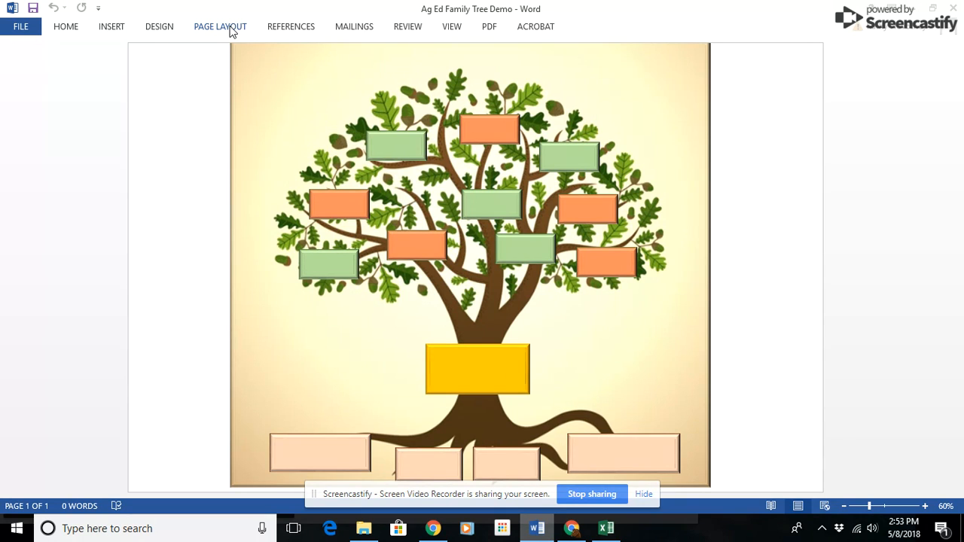
{"action": "left_click", "coordinate": [367, 30]}
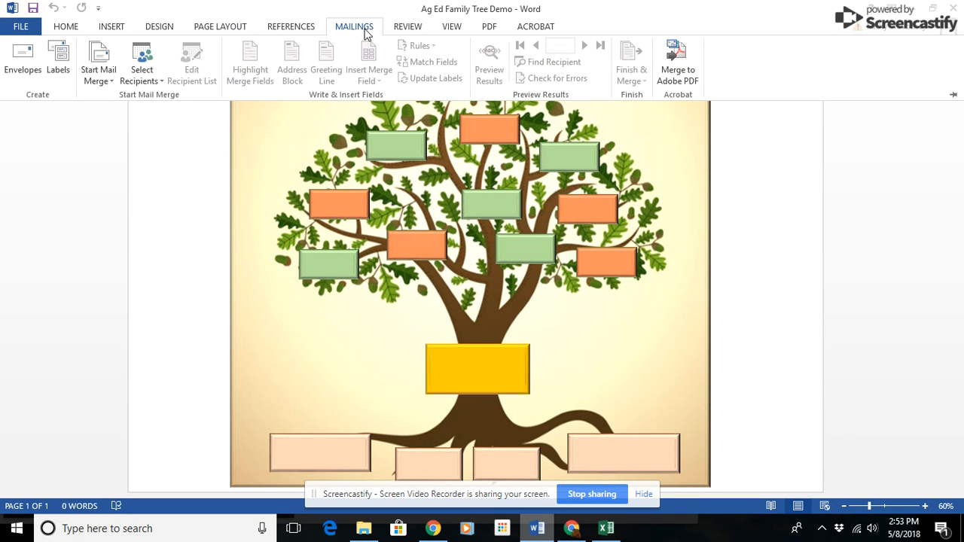
{"action": "left_click", "coordinate": [103, 78]}
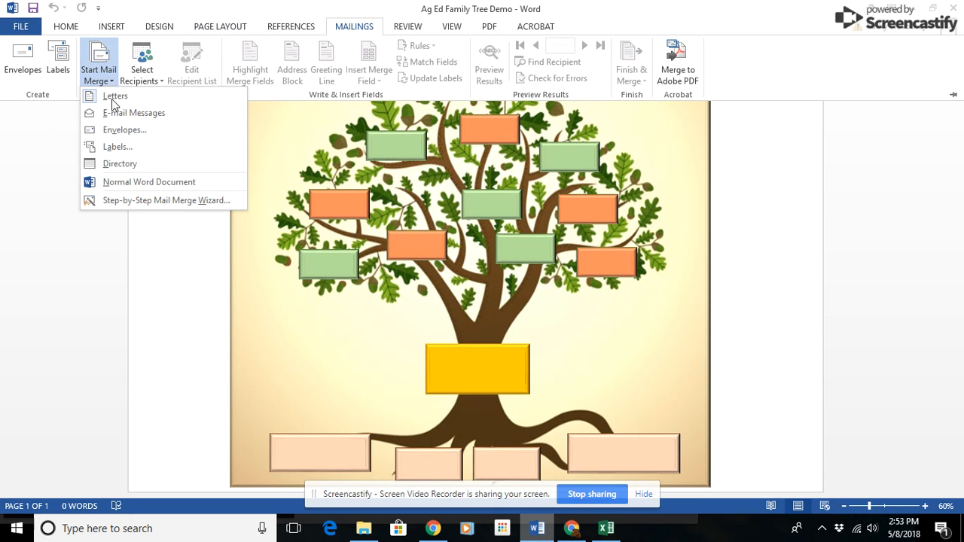
{"action": "left_click", "coordinate": [136, 201]}
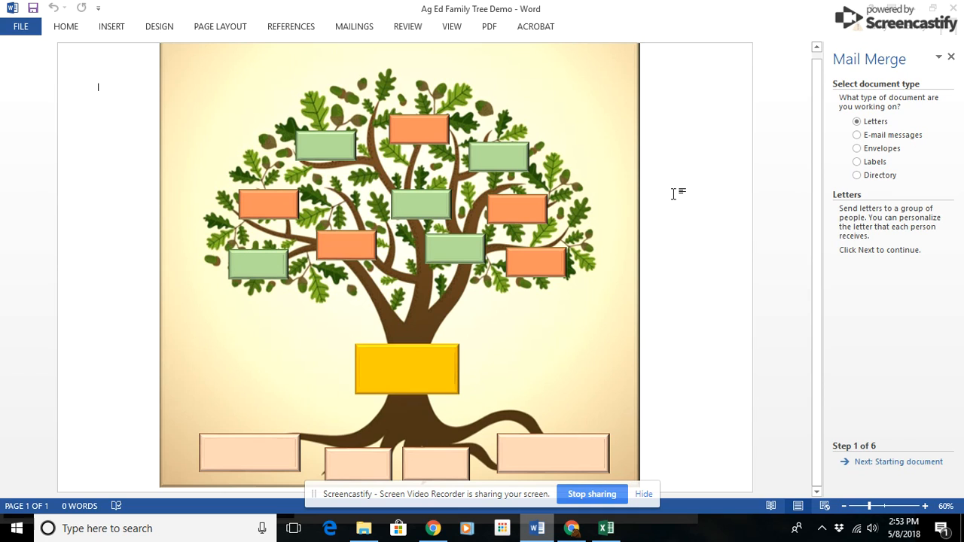
{"action": "left_click", "coordinate": [875, 463]}
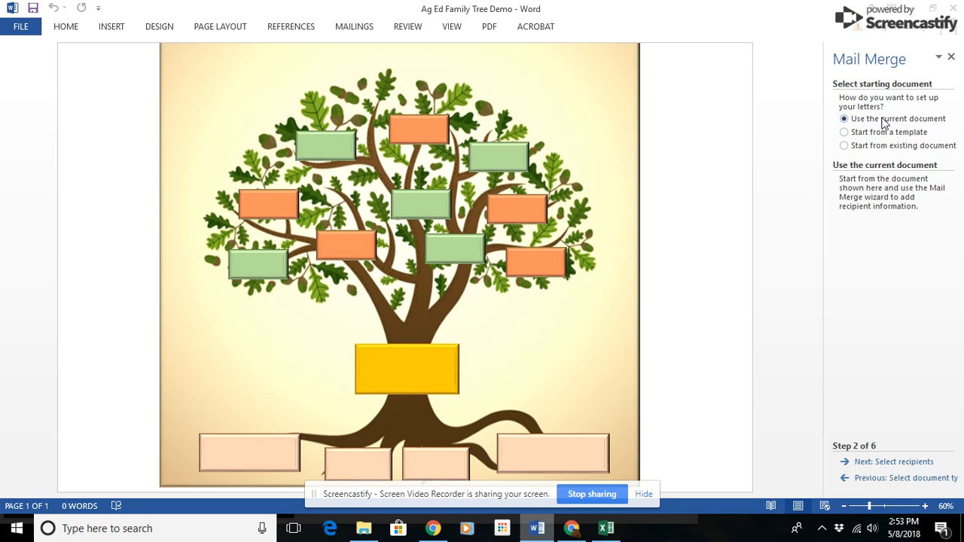
{"action": "left_click", "coordinate": [892, 463]}
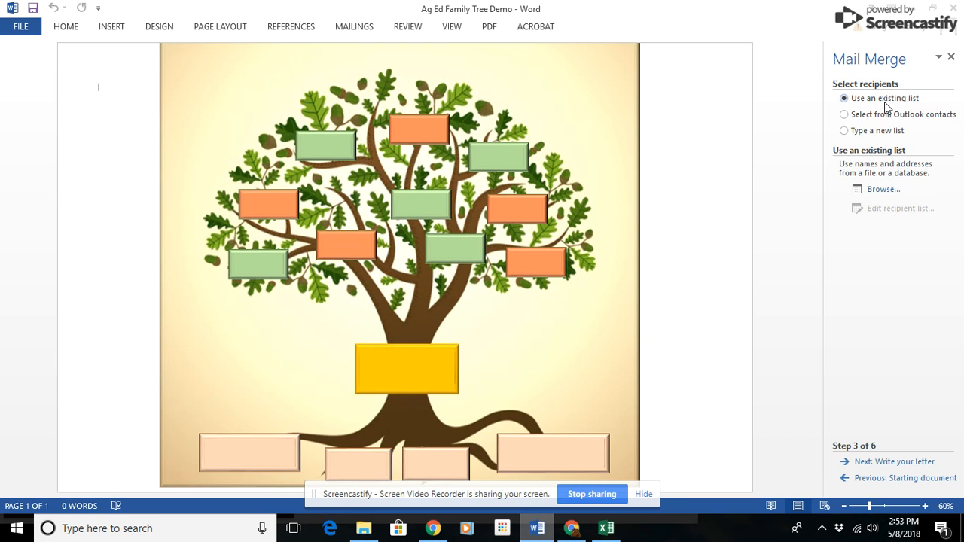
Step: Load the existing recipient list from "Ag Ed Family Trees (Responses) Demo" in Documents, using the 'Form Responses 1$' table with column headers
{"action": "left_click", "coordinate": [880, 190]}
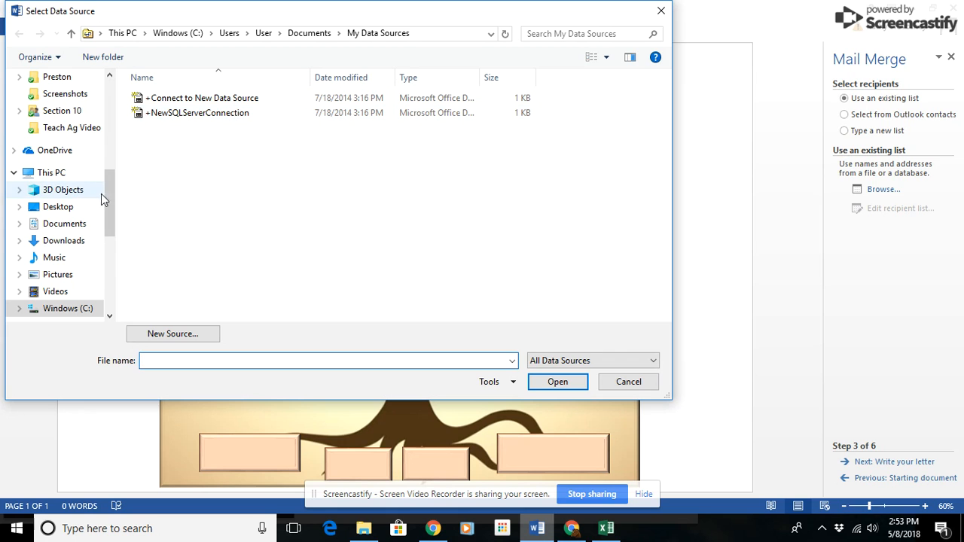
{"action": "left_click", "coordinate": [72, 225]}
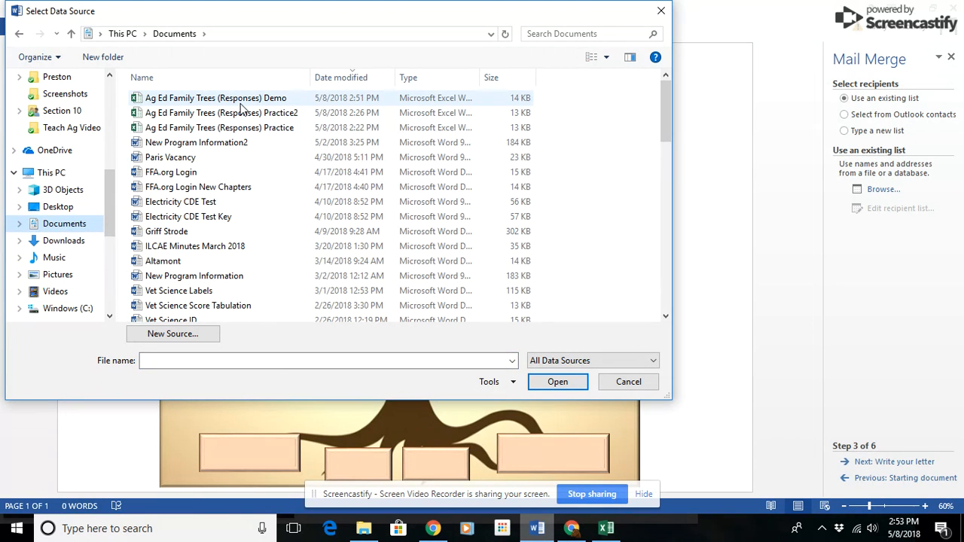
{"action": "double_click", "coordinate": [240, 101]}
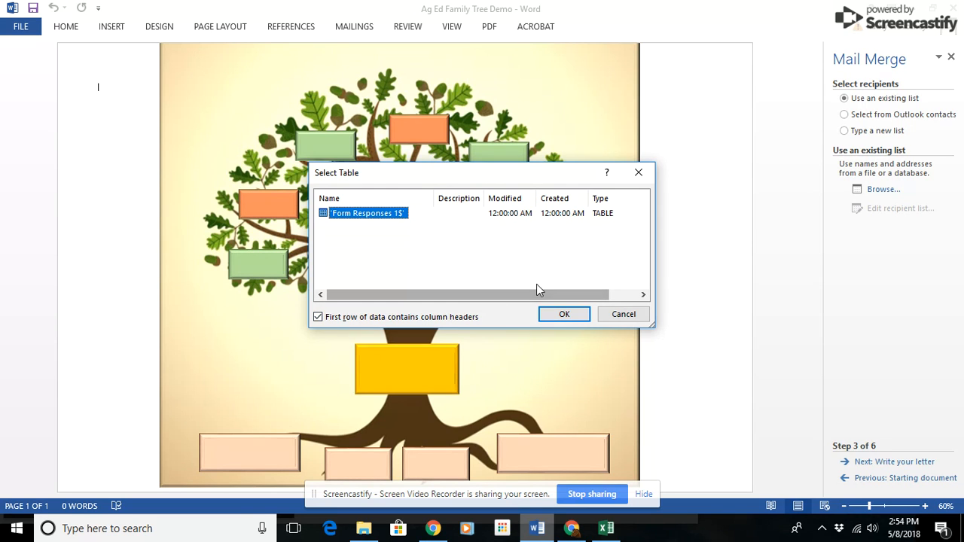
{"action": "left_click", "coordinate": [565, 315]}
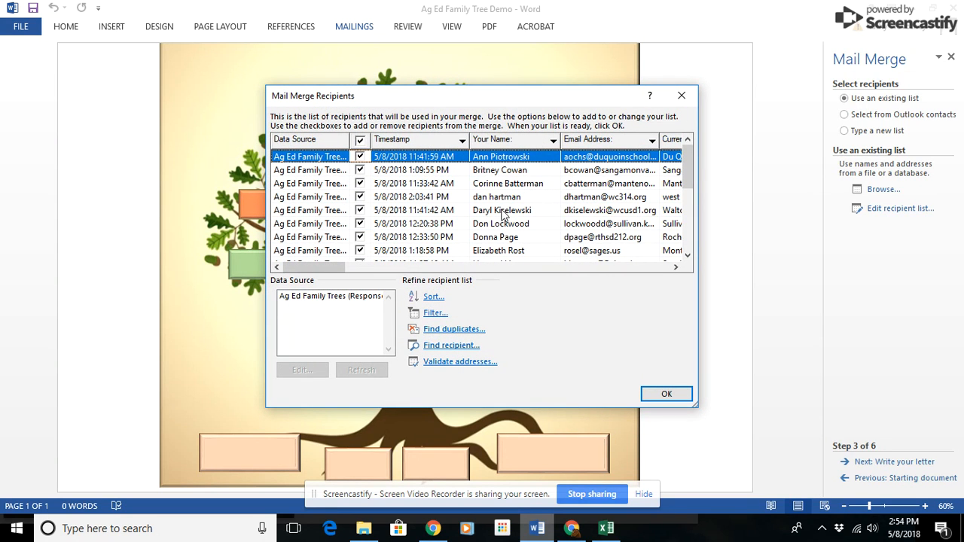
Step: Review the merge recipients, keep every one included, and continue to the letter-writing stage
{"action": "left_click_drag", "start_coordinate": [684, 171], "coordinate": [683, 217]}
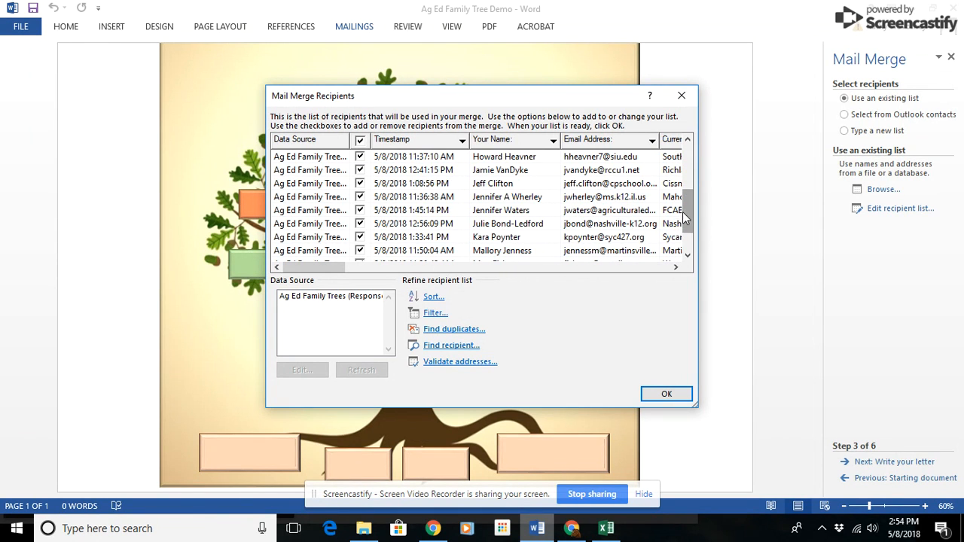
{"action": "left_click", "coordinate": [364, 213]}
{"action": "left_click", "coordinate": [361, 198]}
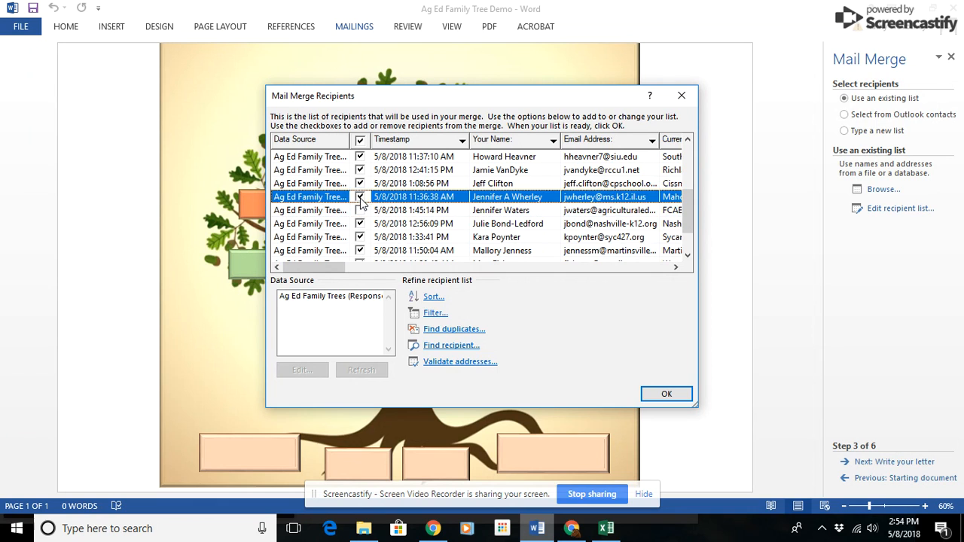
{"action": "left_click", "coordinate": [361, 211]}
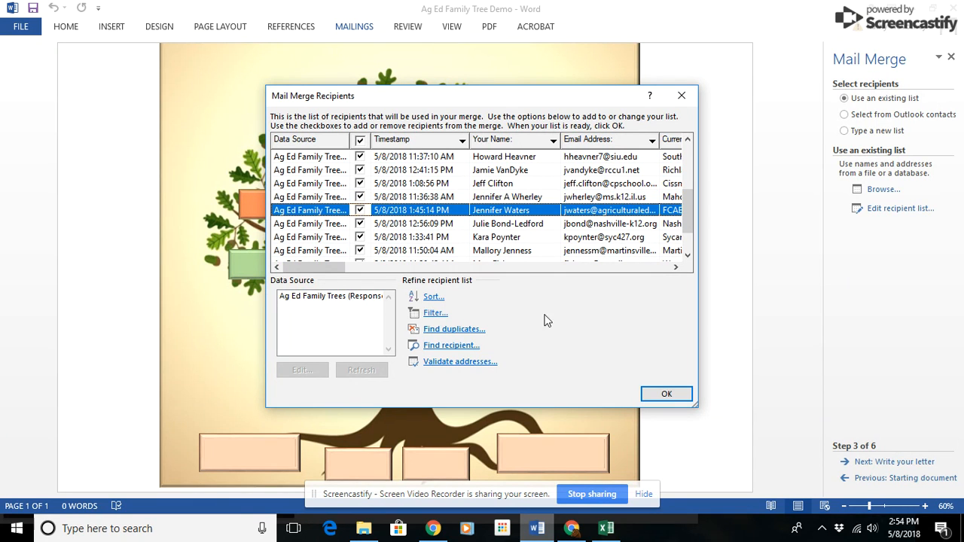
{"action": "left_click", "coordinate": [662, 395]}
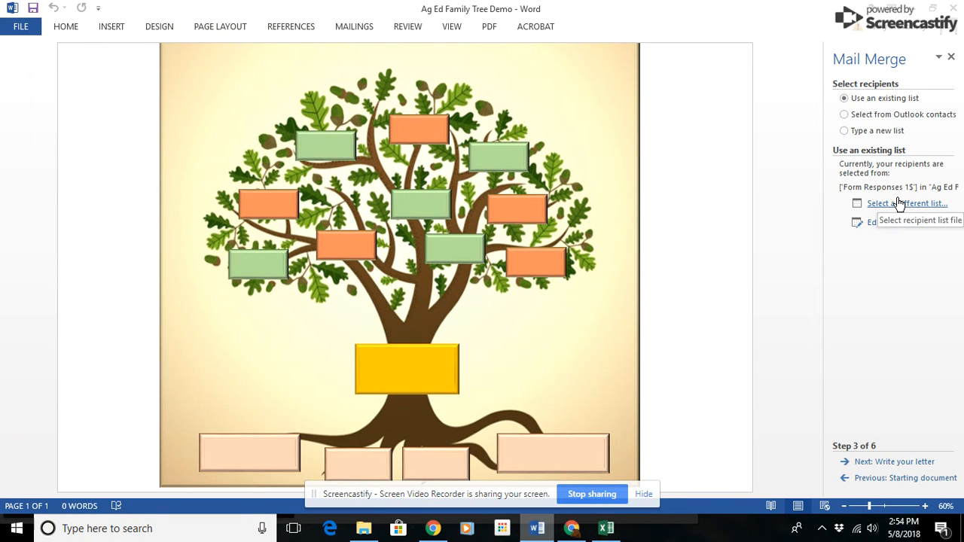
{"action": "left_click", "coordinate": [899, 463]}
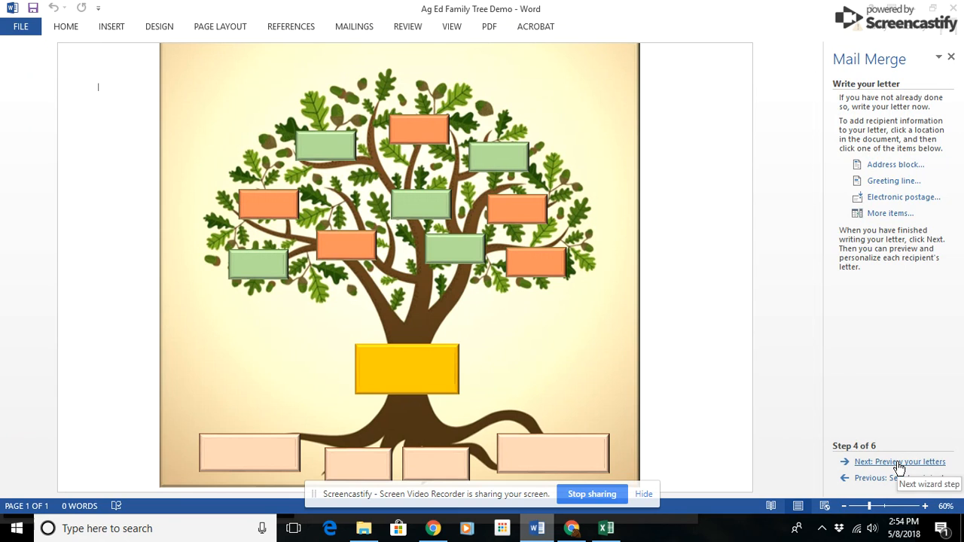
Step: Insert the Your Name merge field into the yellow box on the tree trunk
{"action": "left_click", "coordinate": [414, 354]}
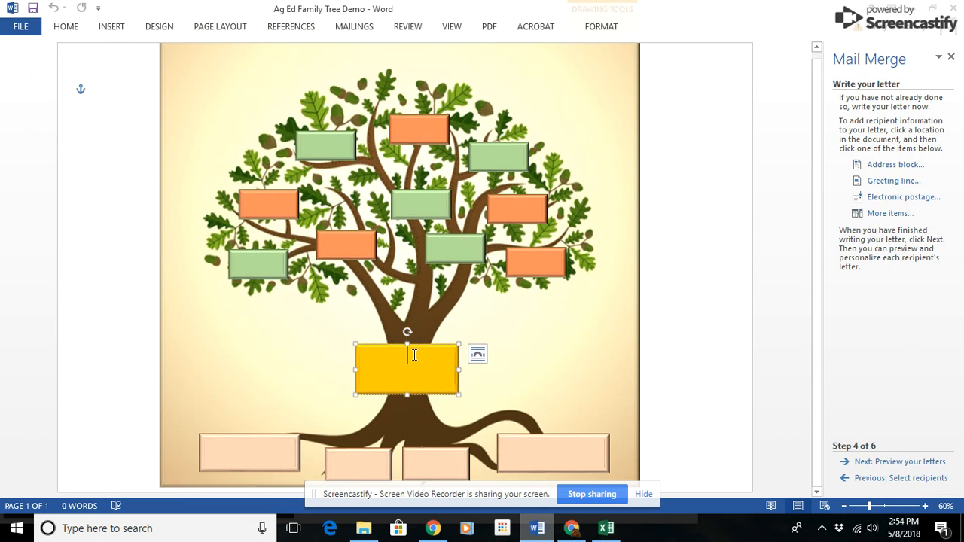
{"action": "left_click", "coordinate": [877, 215]}
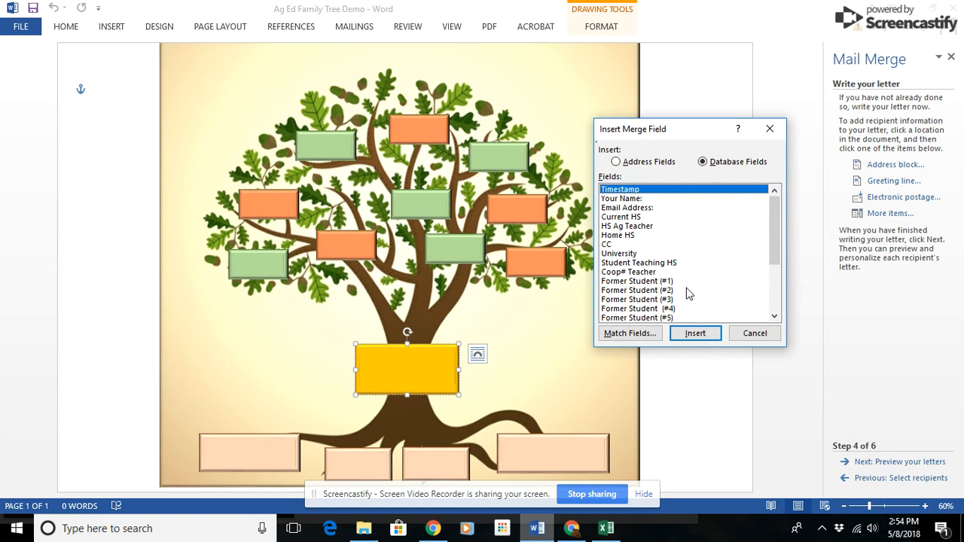
{"action": "left_click", "coordinate": [640, 199]}
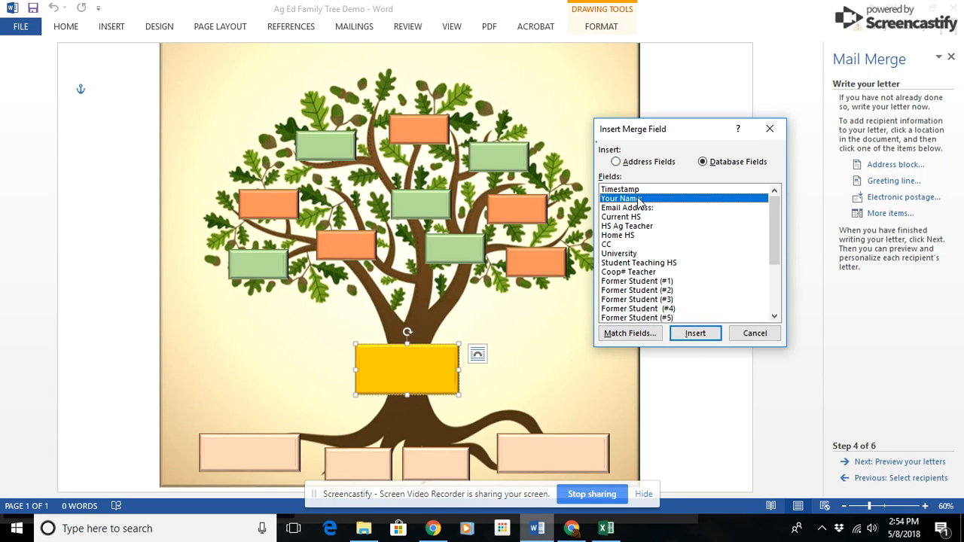
{"action": "left_click", "coordinate": [694, 334]}
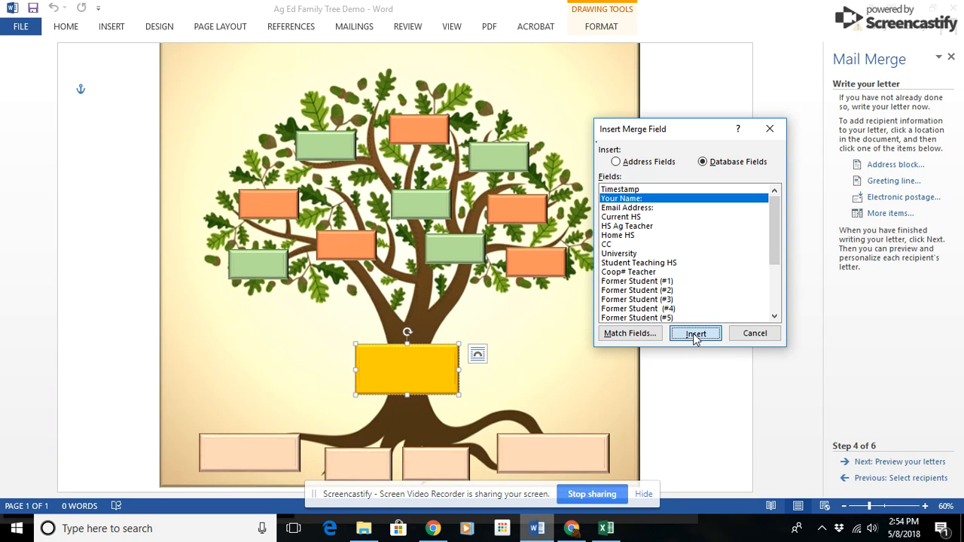
{"action": "left_click", "coordinate": [753, 334]}
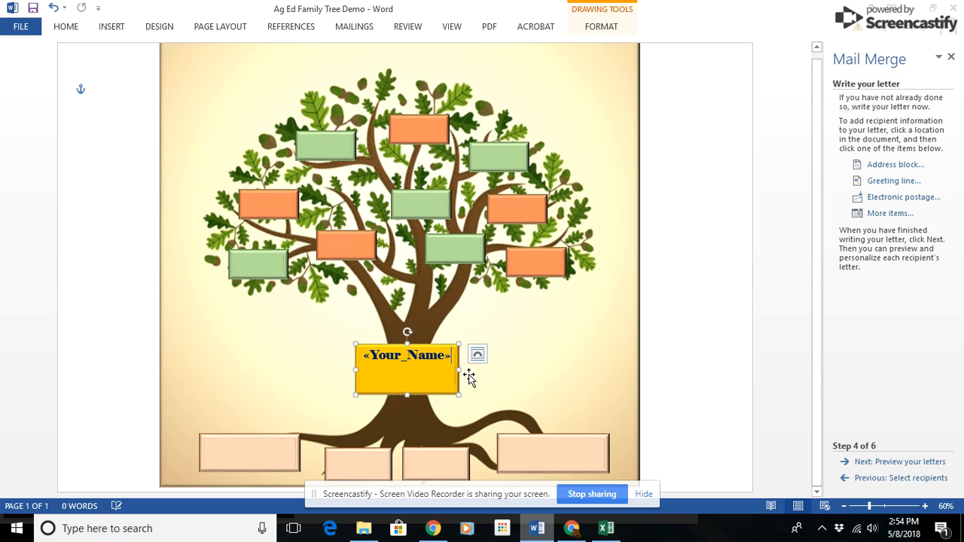
Step: Add the Current HS merge field on a second line in the yellow trunk box
{"action": "key", "text": "Return"}
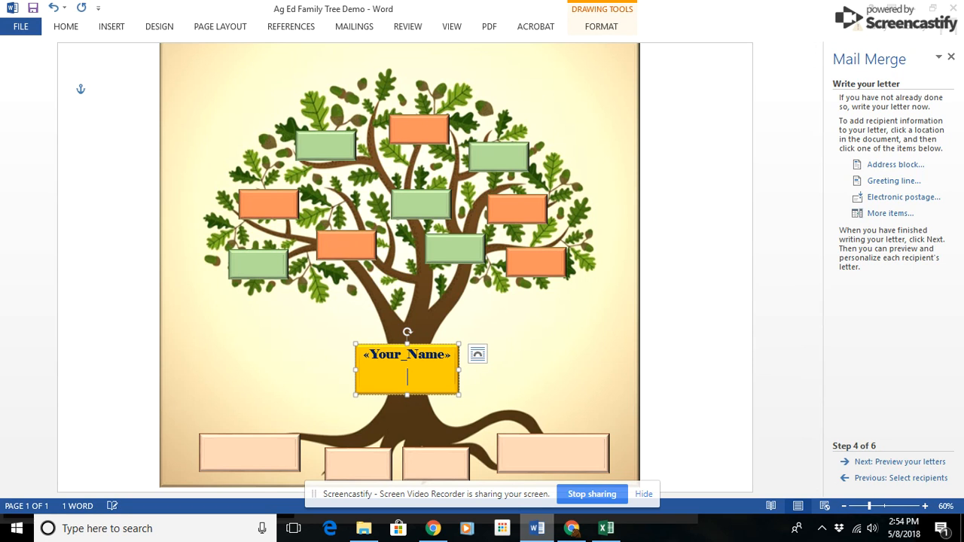
{"action": "left_click", "coordinate": [891, 214]}
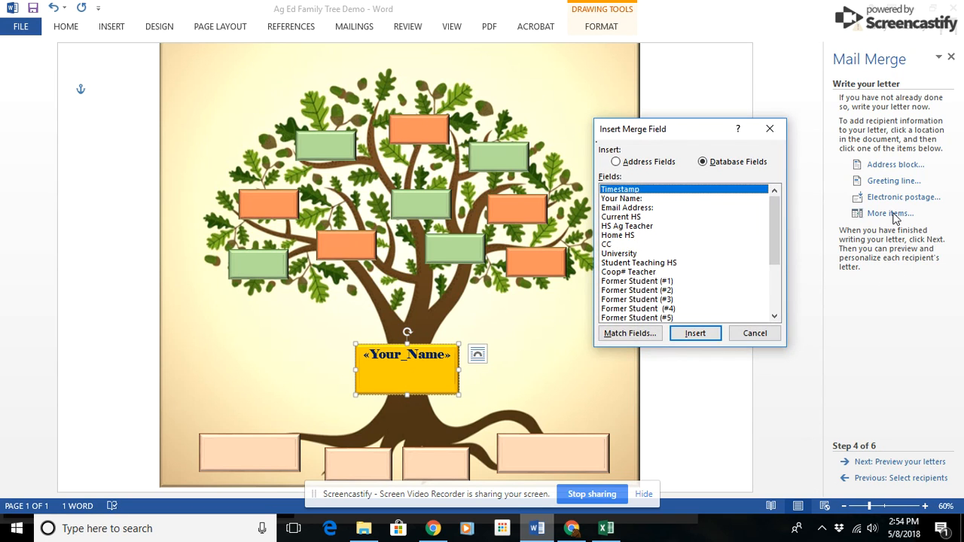
{"action": "left_click", "coordinate": [652, 218]}
{"action": "left_click", "coordinate": [710, 338]}
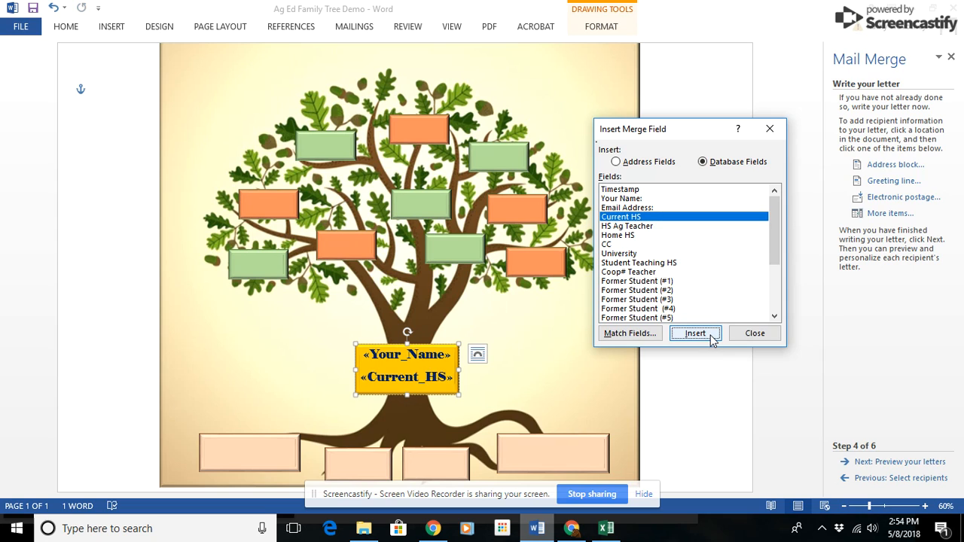
{"action": "left_click", "coordinate": [755, 334]}
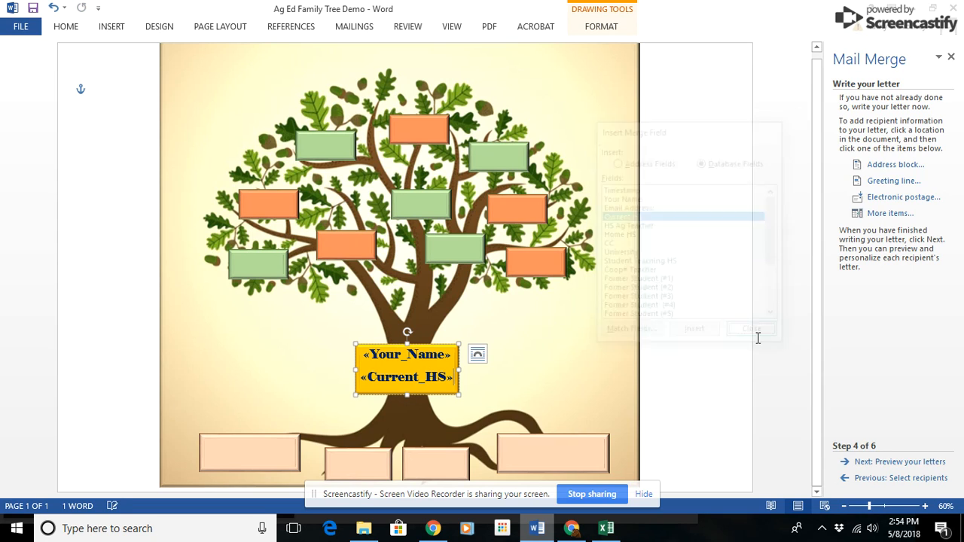
Step: Insert the HS Ag Teacher merge field into the leftmost root box of the tree
{"action": "left_click", "coordinate": [226, 453]}
{"action": "left_click", "coordinate": [255, 449]}
{"action": "left_click", "coordinate": [893, 214]}
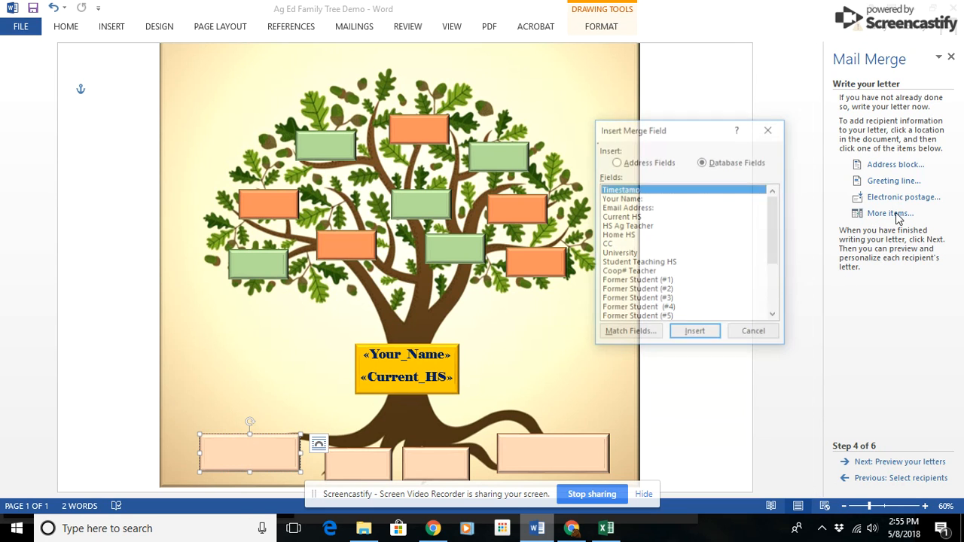
{"action": "left_click", "coordinate": [637, 227]}
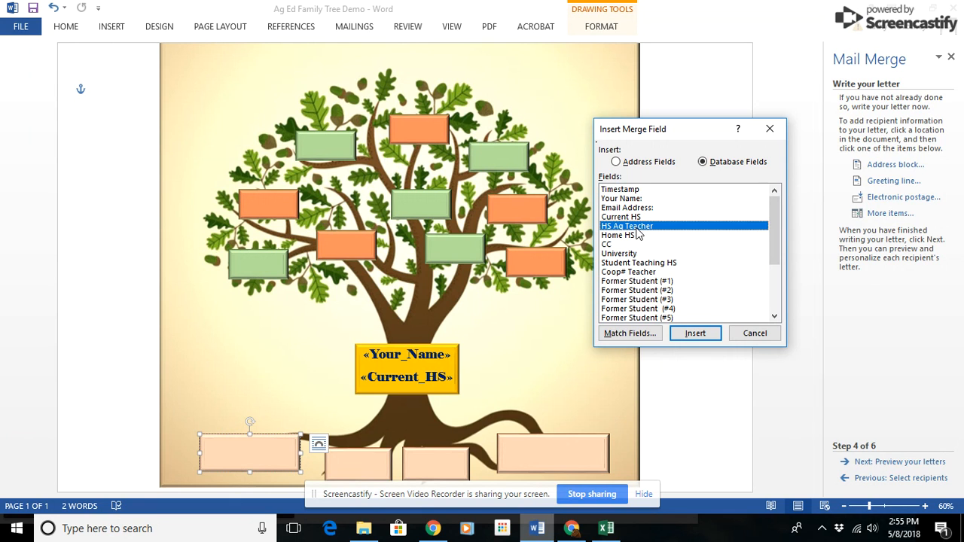
{"action": "left_click", "coordinate": [703, 331]}
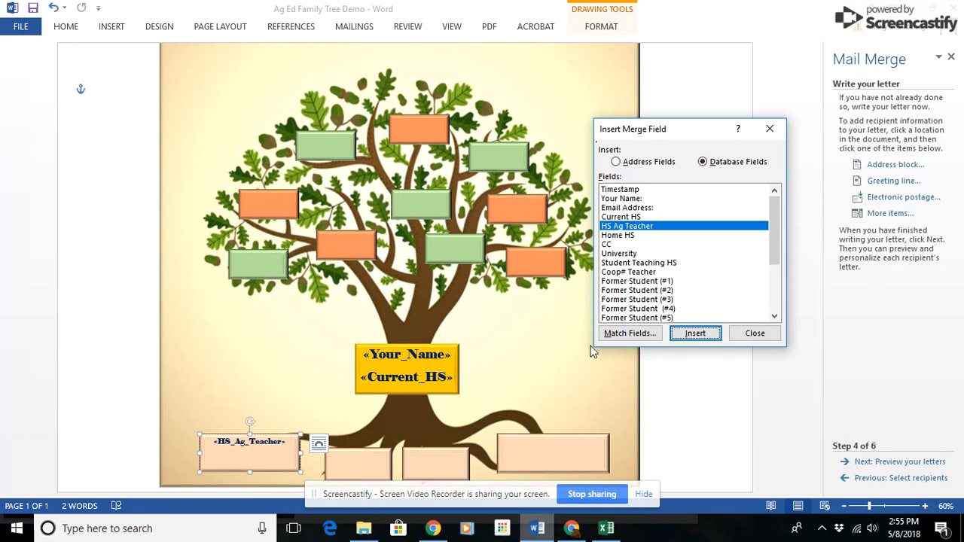
{"action": "left_click", "coordinate": [755, 337]}
Step: Add the Home HS merge field on a second line in the leftmost root box
{"action": "key", "text": "Return"}
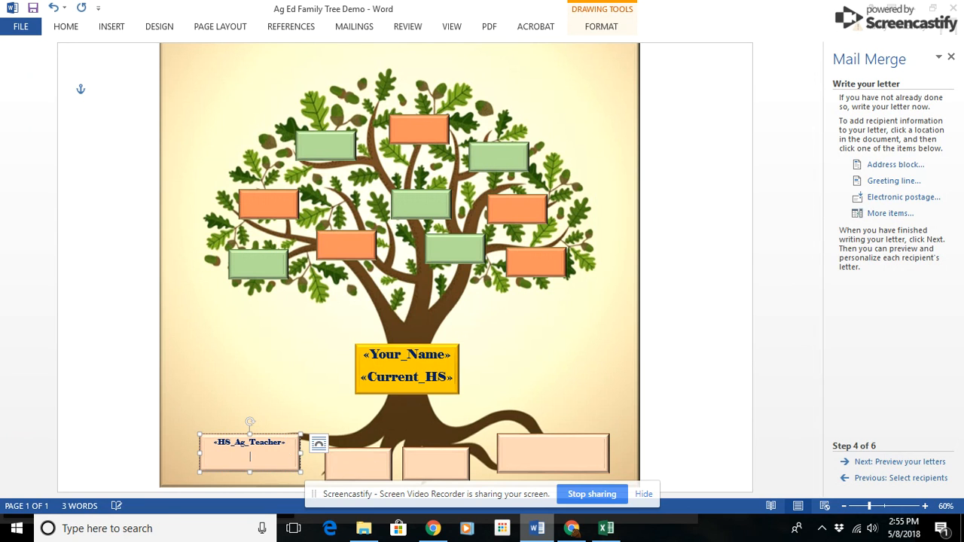
{"action": "left_click", "coordinate": [888, 214]}
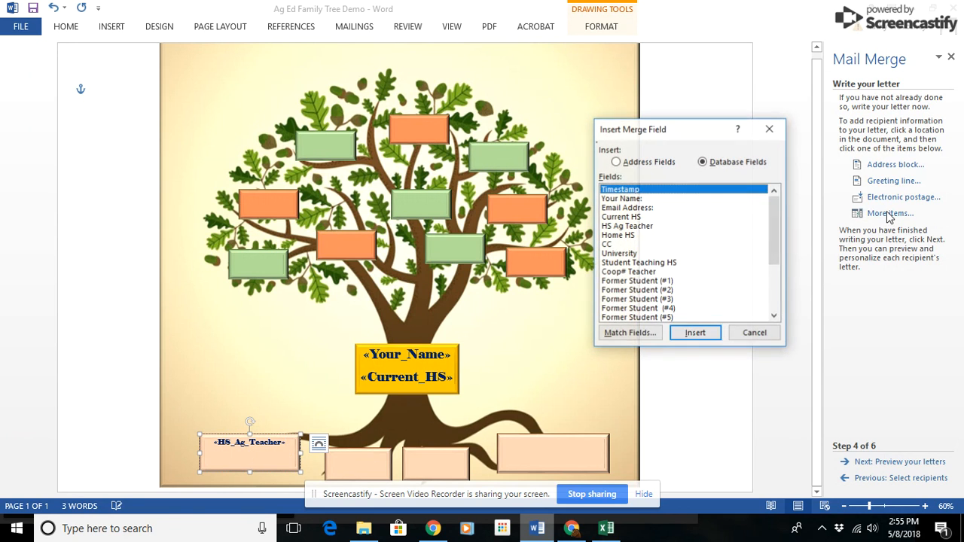
{"action": "double_click", "coordinate": [634, 236]}
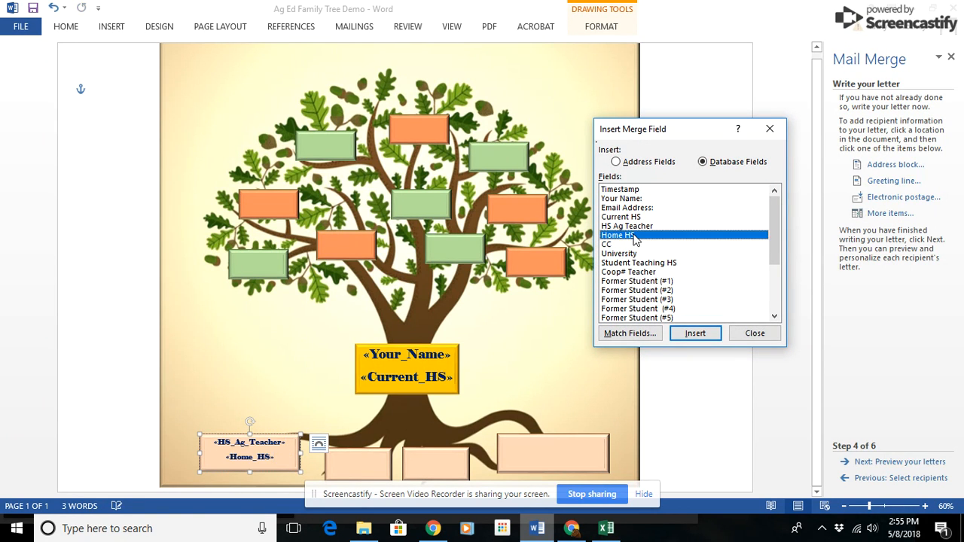
{"action": "left_click", "coordinate": [755, 333]}
Step: Insert the CC merge field into the second root box from the left
{"action": "left_click", "coordinate": [363, 474]}
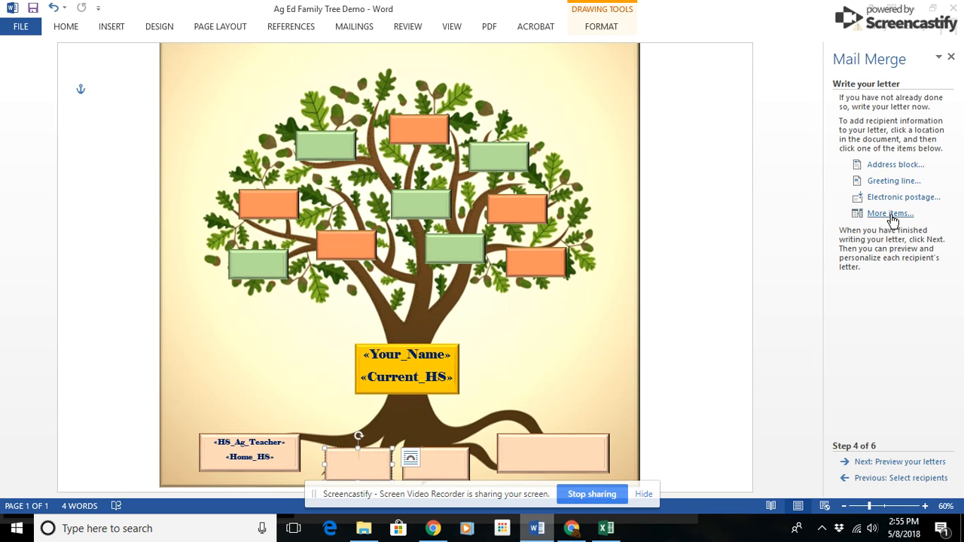
{"action": "left_click", "coordinate": [890, 213]}
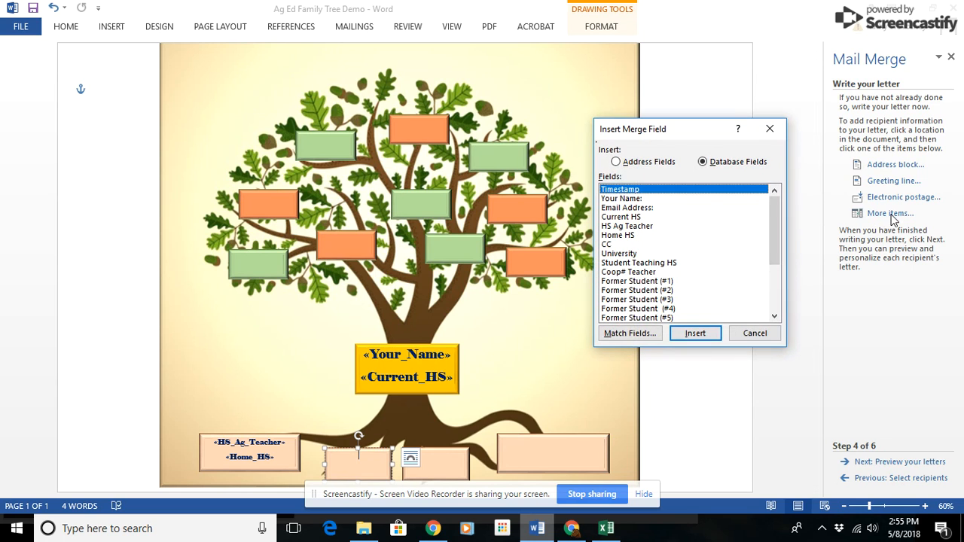
{"action": "left_click", "coordinate": [612, 247]}
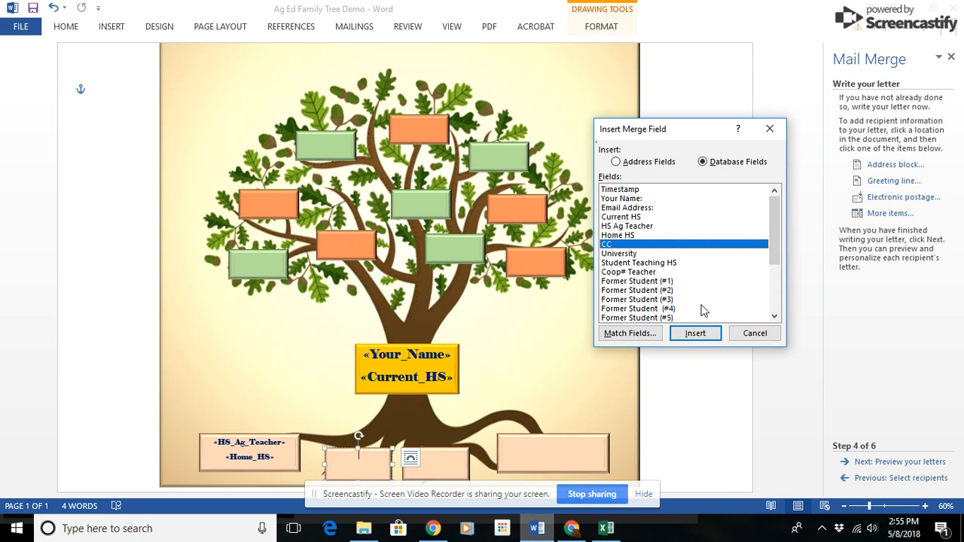
{"action": "left_click", "coordinate": [695, 334]}
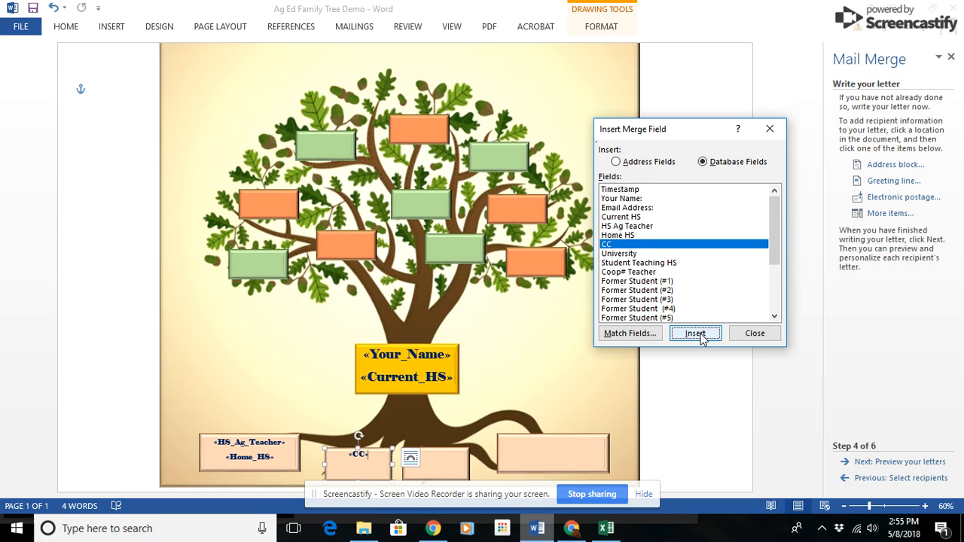
{"action": "left_click", "coordinate": [769, 335]}
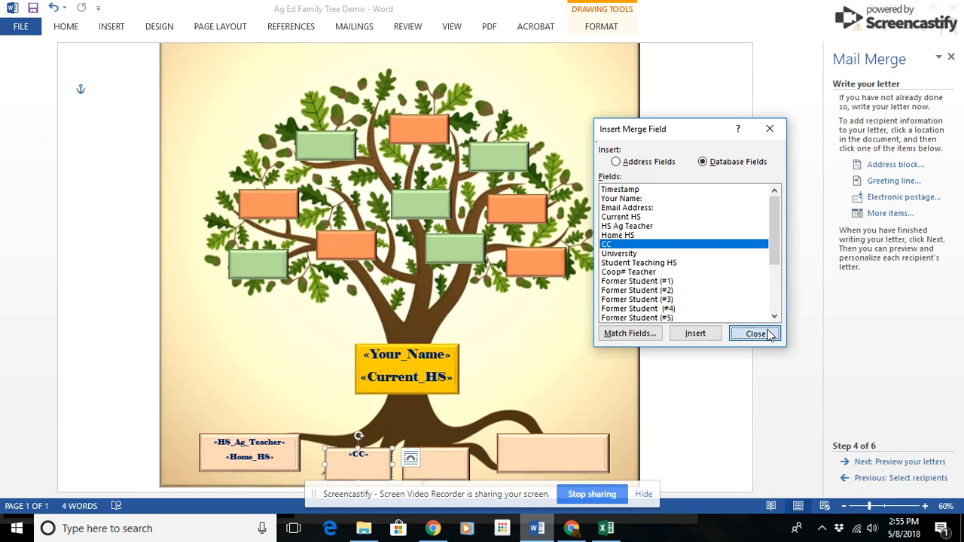
Step: Insert the University merge field into the third root box from the left
{"action": "left_click", "coordinate": [444, 464]}
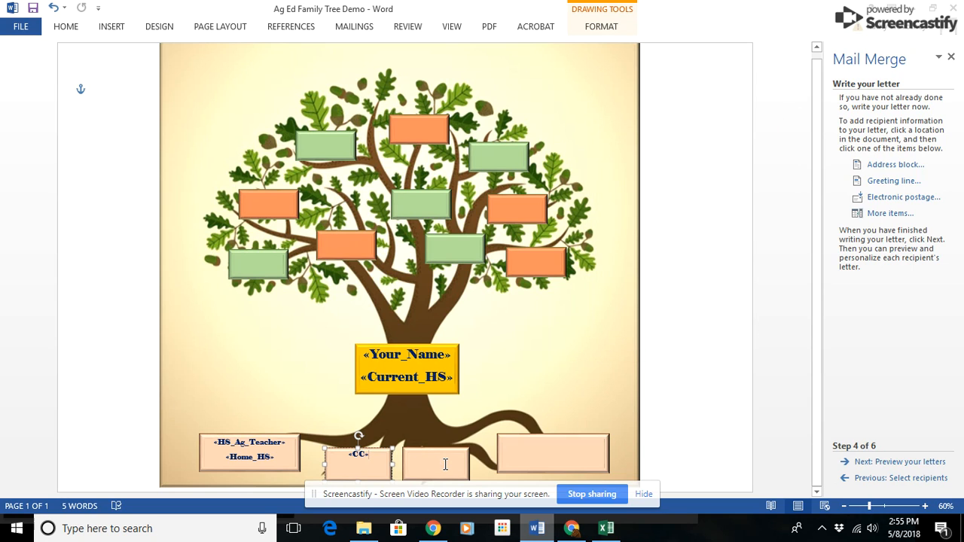
{"action": "left_click", "coordinate": [886, 216]}
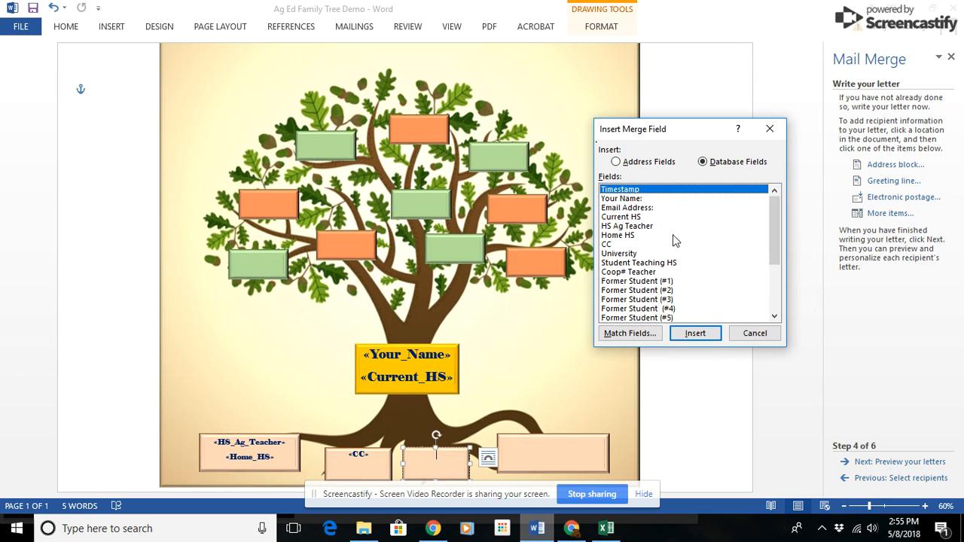
{"action": "left_click", "coordinate": [631, 254]}
{"action": "left_click", "coordinate": [688, 335]}
{"action": "left_click", "coordinate": [753, 333]}
Step: Insert the Coop# Teacher merge field into the rightmost root box of the tree
{"action": "left_click", "coordinate": [557, 441]}
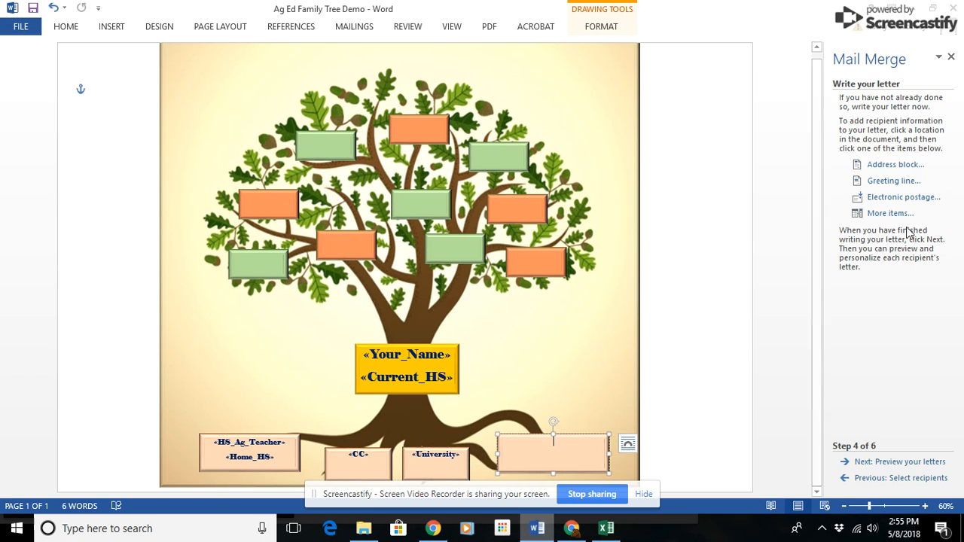
{"action": "left_click", "coordinate": [886, 215]}
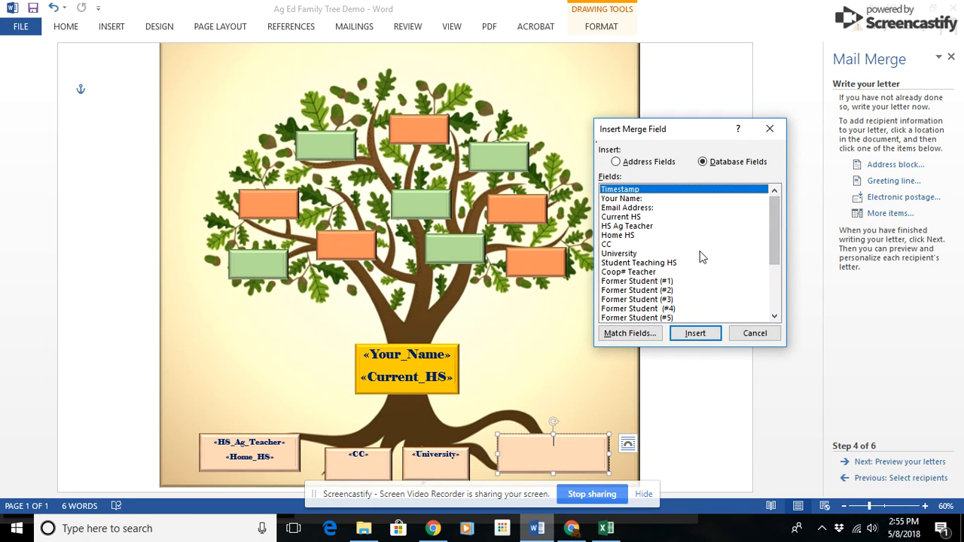
{"action": "left_click", "coordinate": [644, 272]}
{"action": "left_click", "coordinate": [699, 336]}
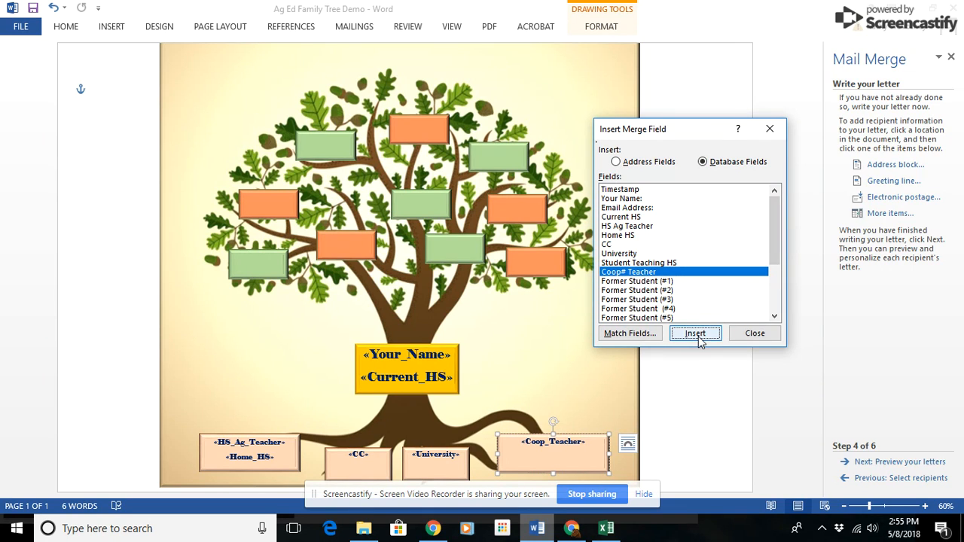
{"action": "left_click", "coordinate": [754, 333]}
Step: Add the Student Teaching HS merge field on a second line in the rightmost root box
{"action": "key", "text": "Return"}
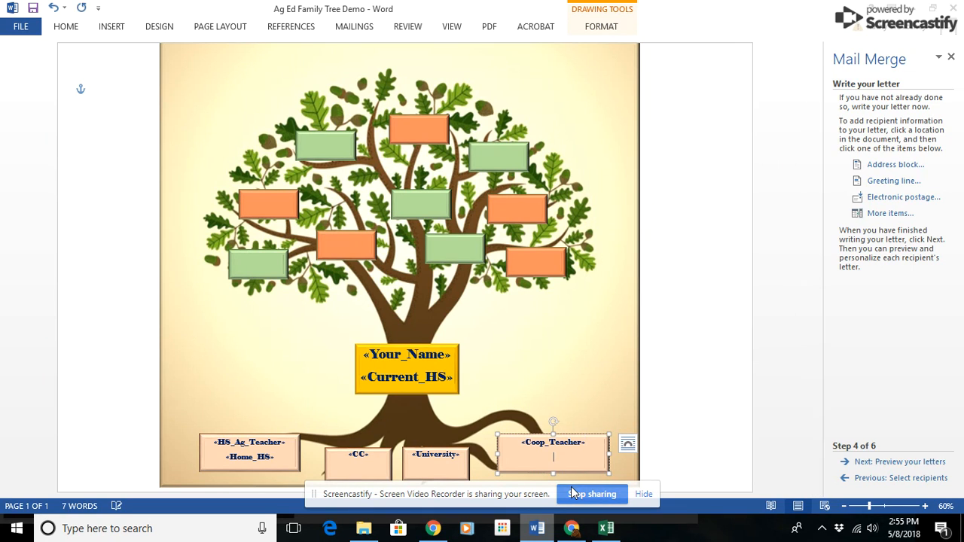
{"action": "left_click", "coordinate": [896, 218]}
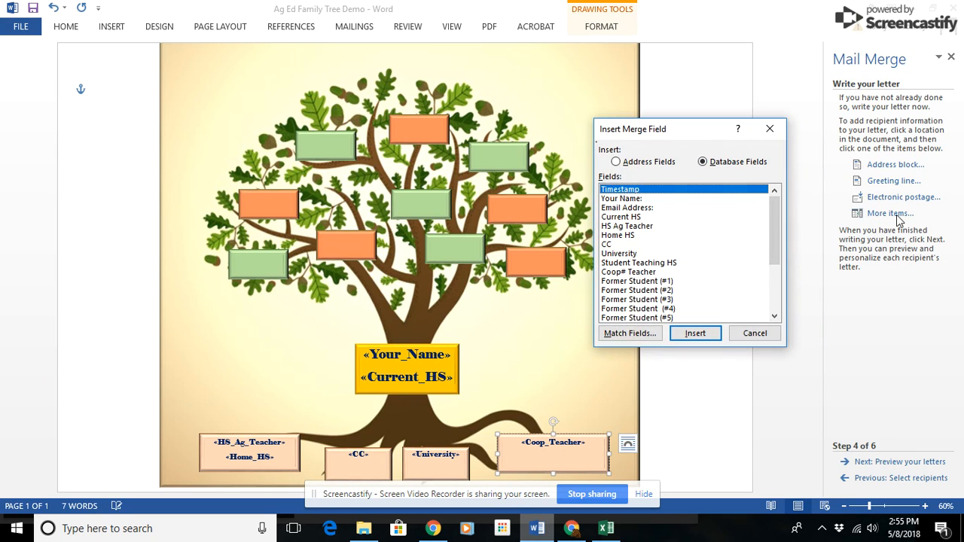
{"action": "left_click", "coordinate": [660, 267]}
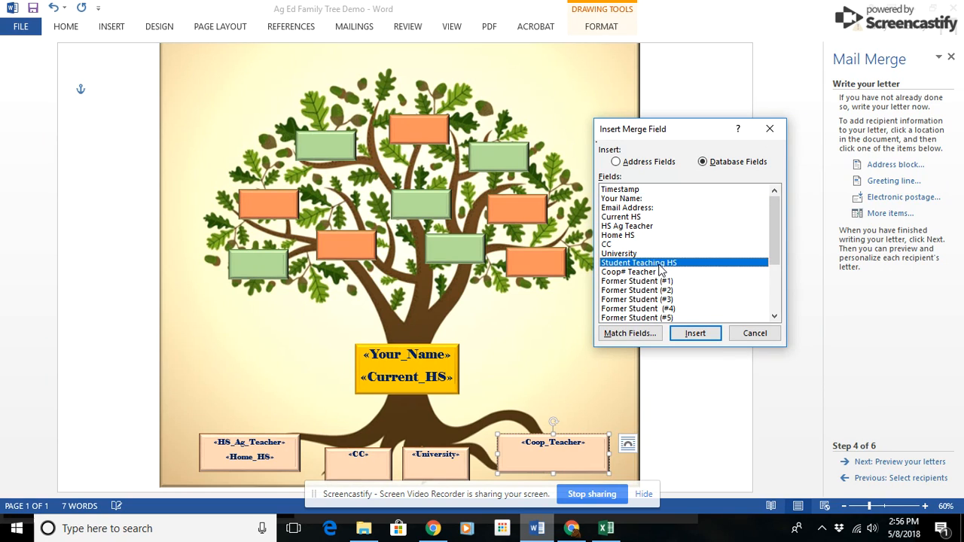
{"action": "left_click", "coordinate": [695, 335]}
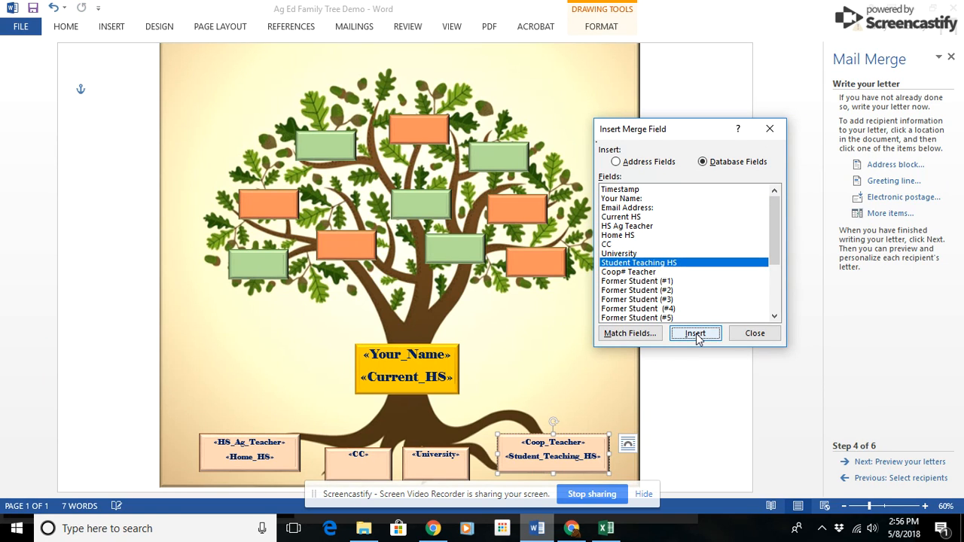
{"action": "left_click", "coordinate": [754, 334]}
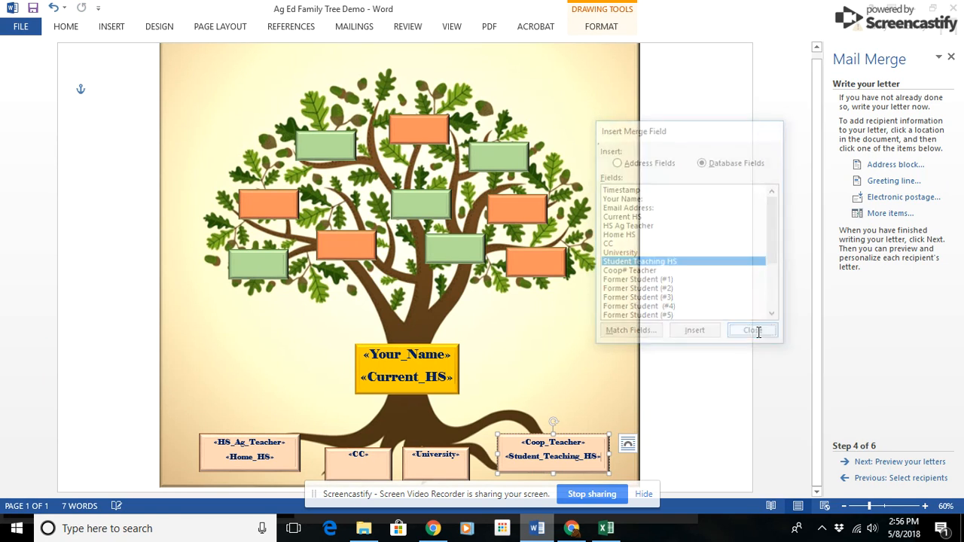
Step: Insert the Former Student (#1) merge field into the green box on the tree's lowest left branch
{"action": "left_click", "coordinate": [260, 261]}
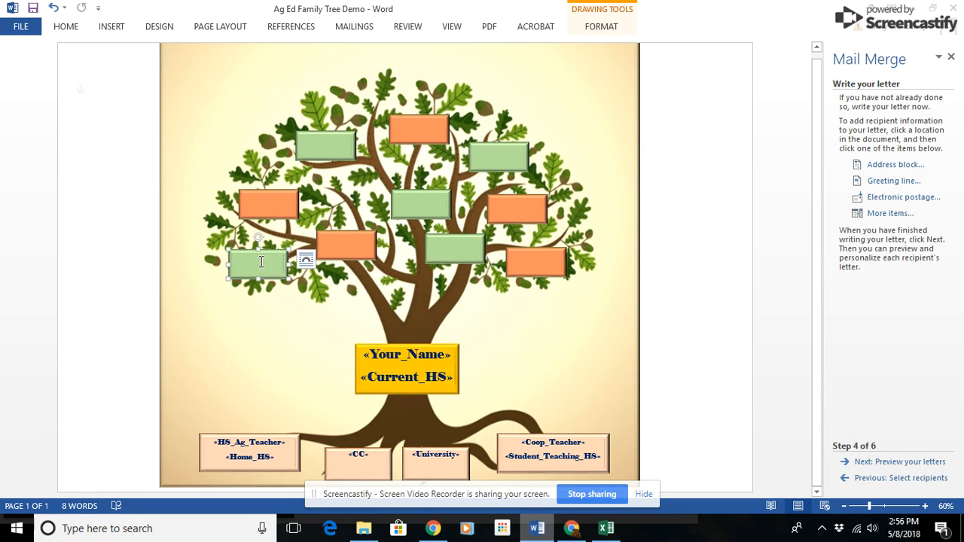
{"action": "left_click", "coordinate": [881, 216]}
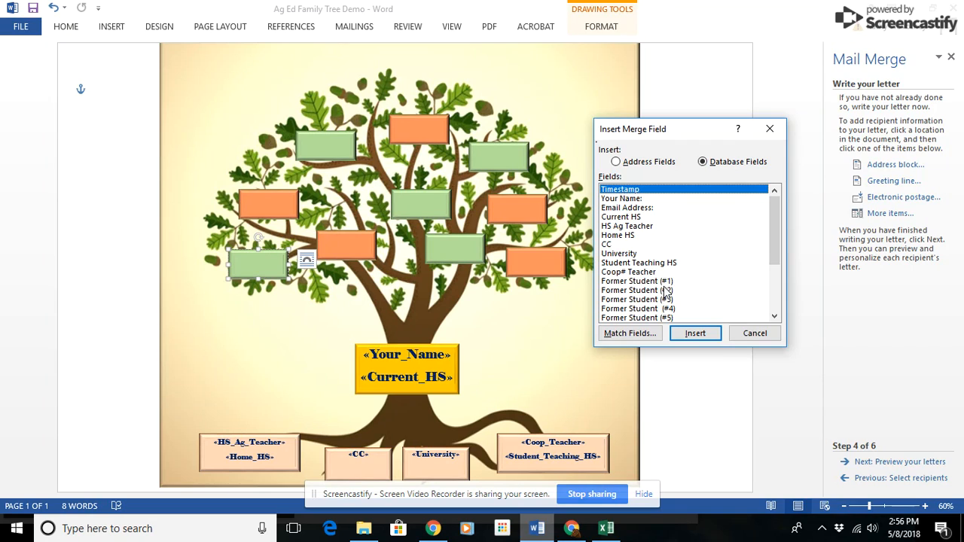
{"action": "left_click", "coordinate": [666, 282]}
{"action": "left_click", "coordinate": [686, 335]}
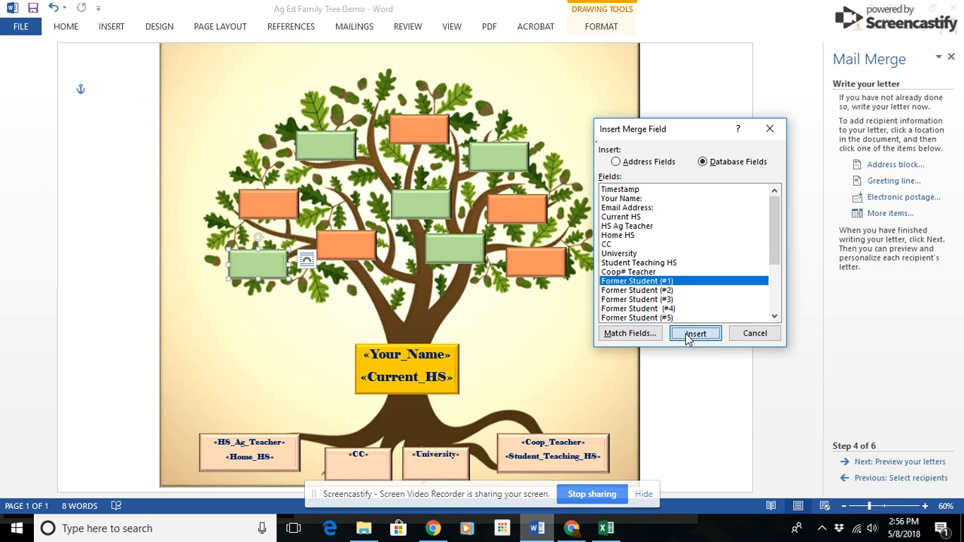
{"action": "left_click", "coordinate": [775, 335]}
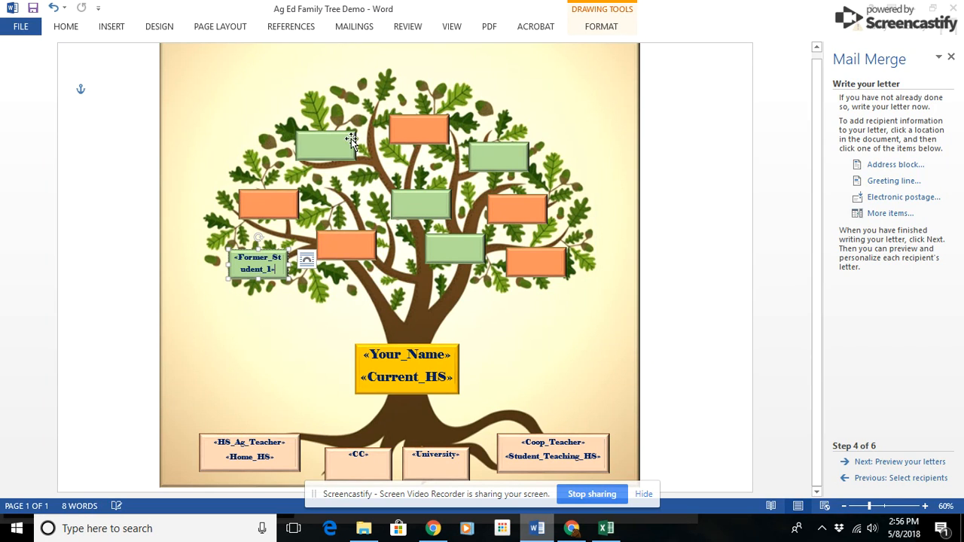
Step: Insert the Former Student (#2) merge field into the green box at the upper left of the tree crown
{"action": "left_click", "coordinate": [327, 144]}
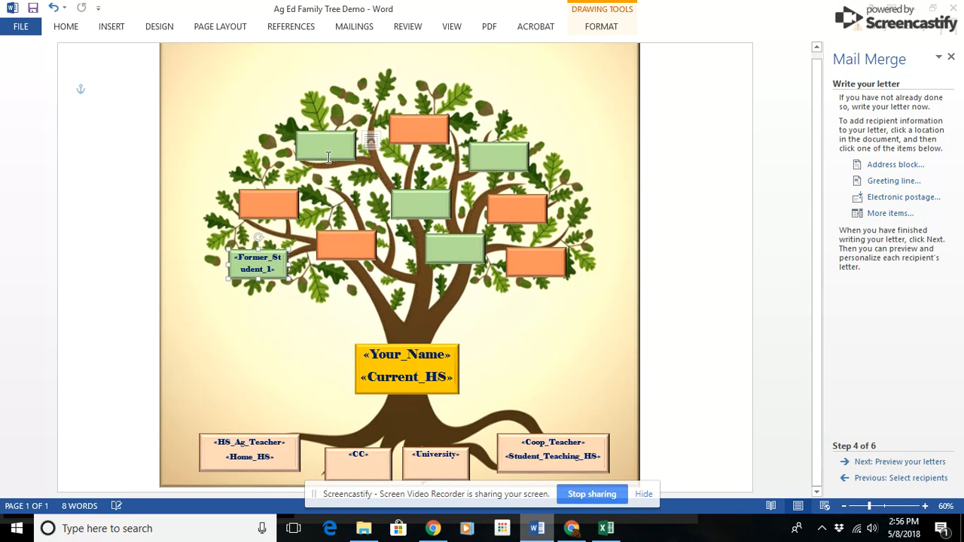
{"action": "left_click", "coordinate": [883, 217]}
{"action": "left_click", "coordinate": [668, 290]}
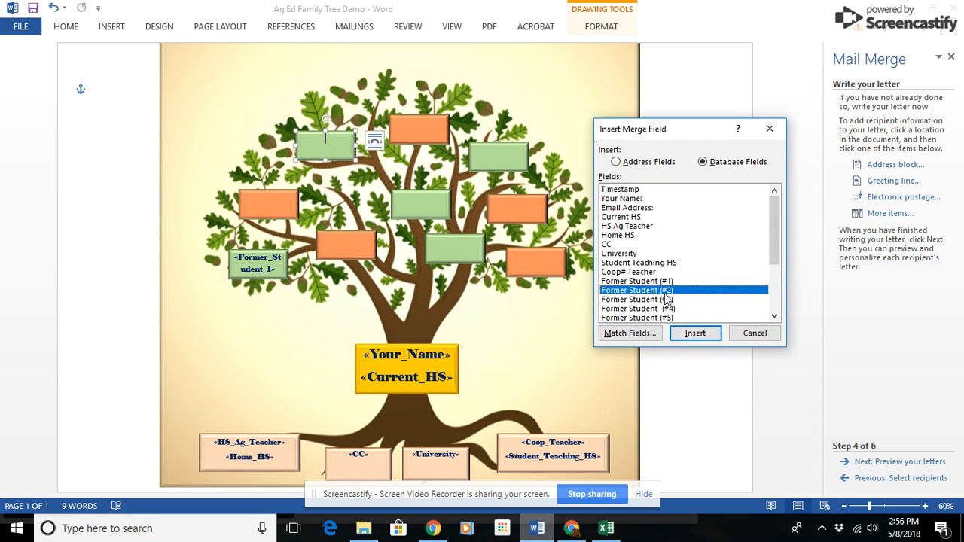
{"action": "left_click", "coordinate": [689, 335]}
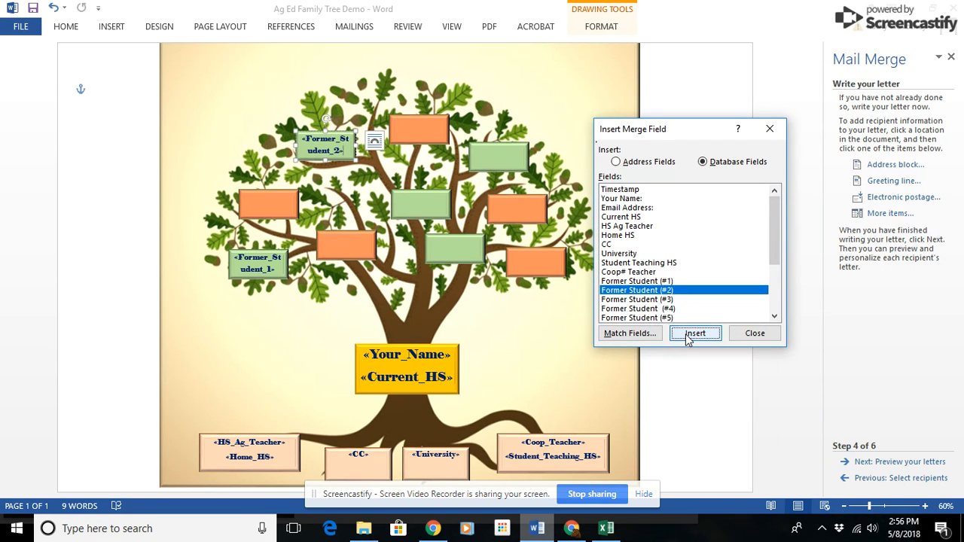
{"action": "left_click", "coordinate": [769, 129]}
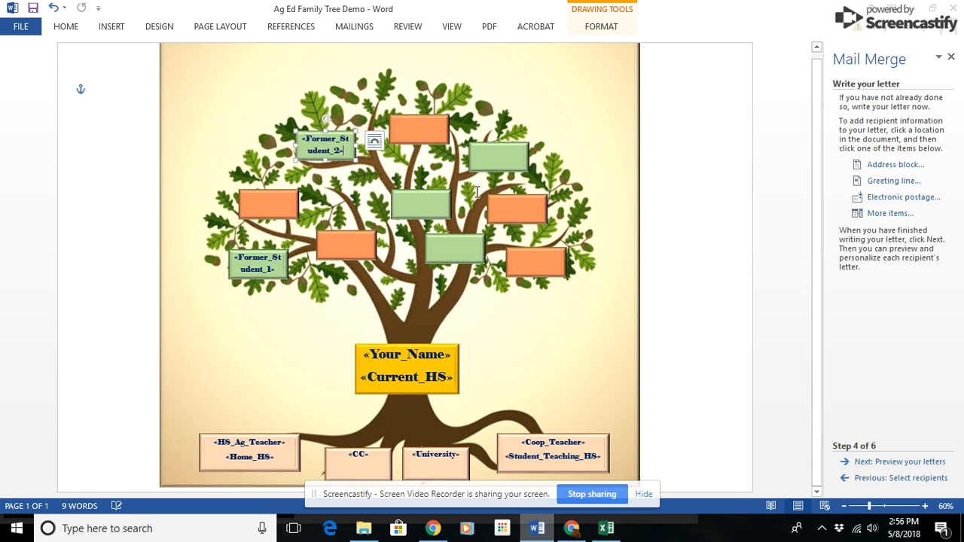
Step: Insert the Former Student (#3) merge field into the green box in the centre of the tree crown
{"action": "left_click", "coordinate": [438, 195]}
{"action": "left_click", "coordinate": [874, 213]}
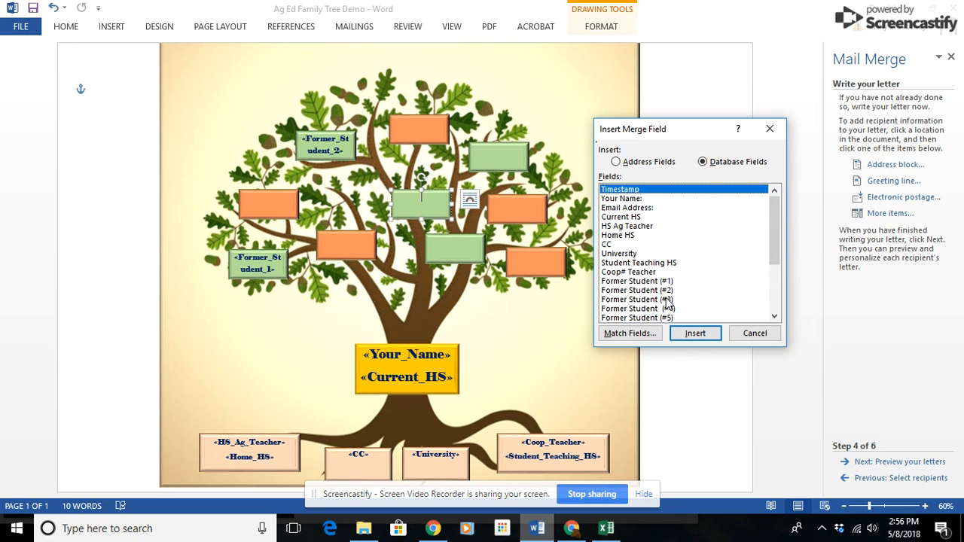
{"action": "left_click", "coordinate": [667, 300]}
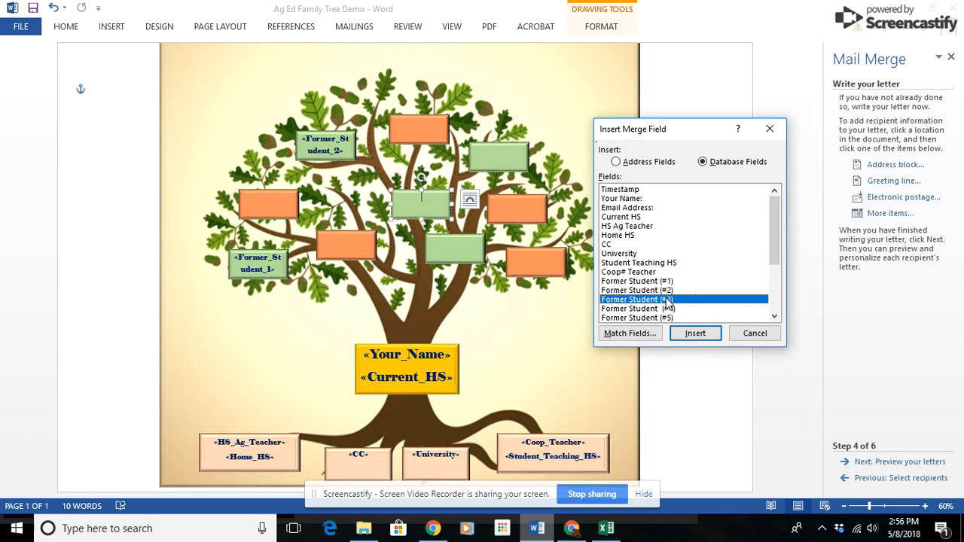
{"action": "left_click", "coordinate": [695, 338]}
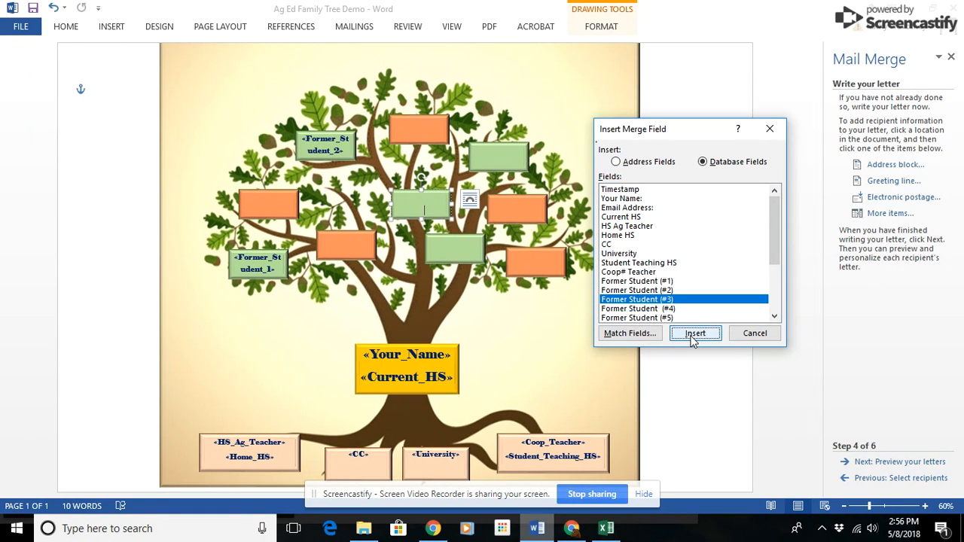
{"action": "left_click", "coordinate": [765, 335]}
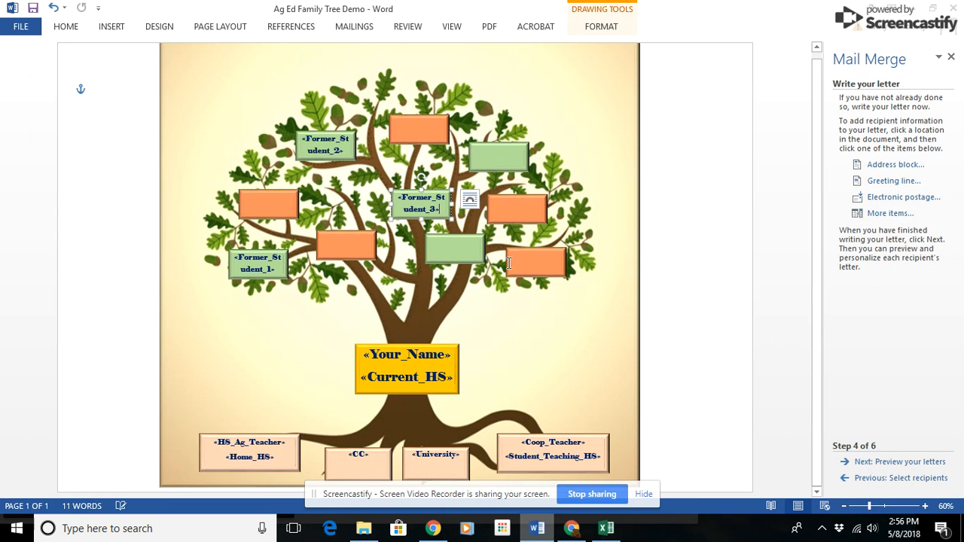
Step: Insert the Former Student (#4) merge field into the green box just below and right of the central green box
{"action": "left_click", "coordinate": [445, 251]}
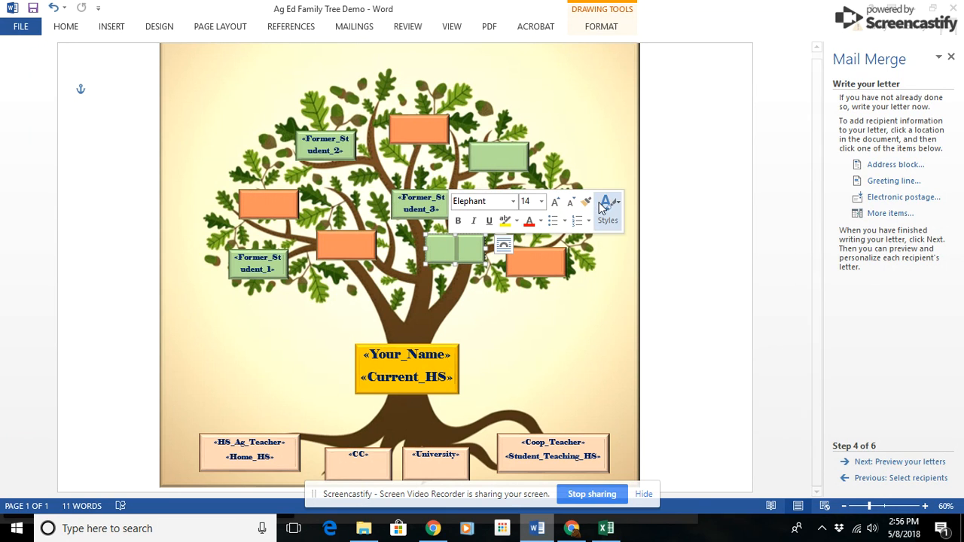
{"action": "left_click", "coordinate": [894, 217]}
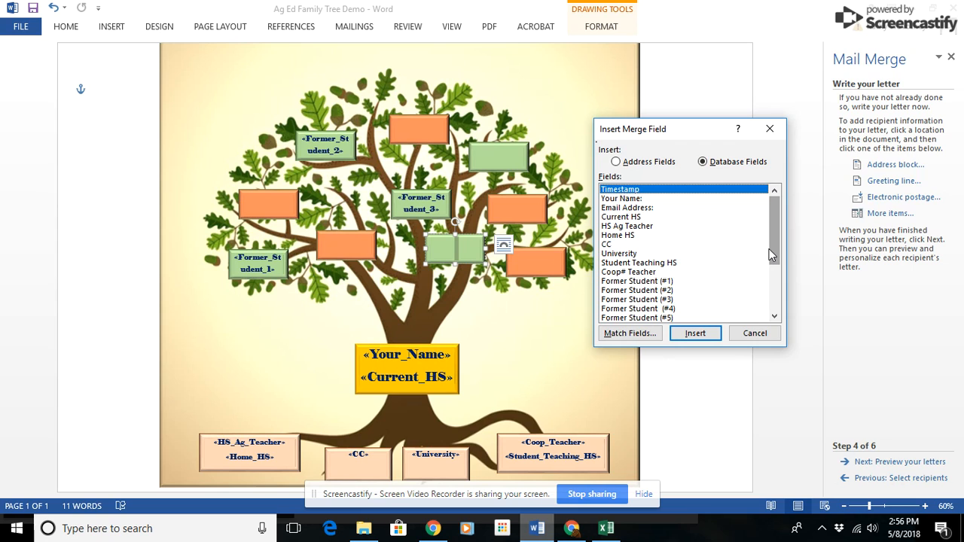
{"action": "left_click_drag", "start_coordinate": [769, 249], "coordinate": [686, 261]}
{"action": "left_click", "coordinate": [665, 254]}
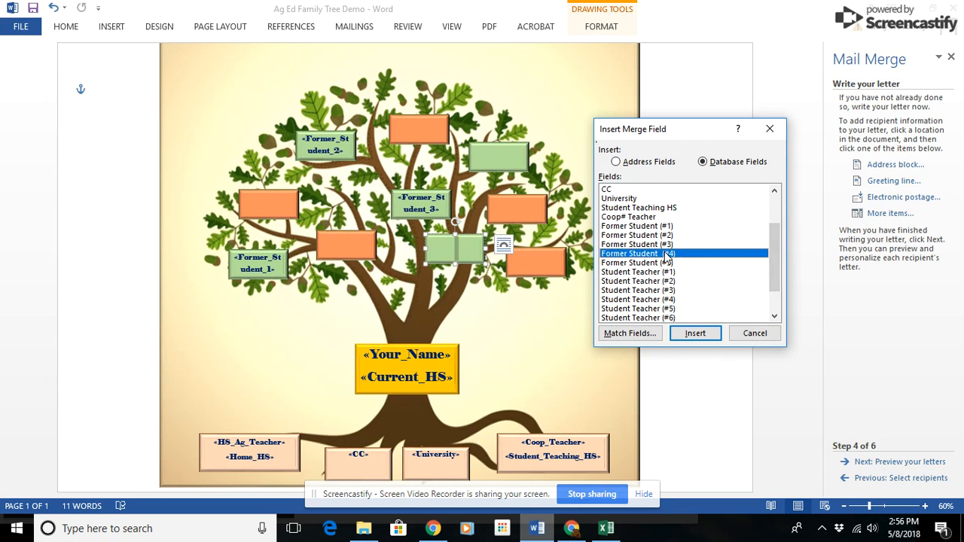
{"action": "left_click", "coordinate": [696, 335]}
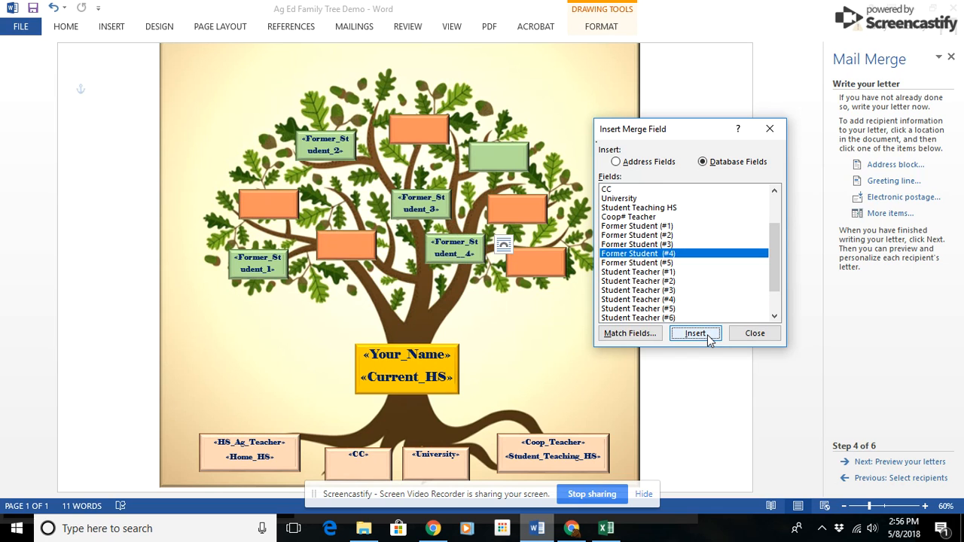
{"action": "left_click", "coordinate": [756, 334]}
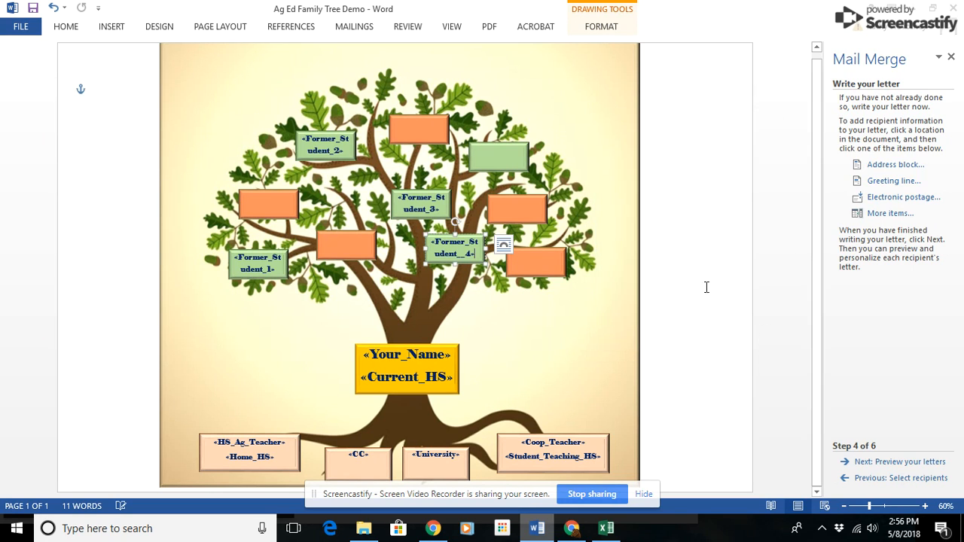
Step: Insert the Former Student (#5) merge field into the empty green box at the upper right of the tree crown
{"action": "left_click", "coordinate": [509, 158]}
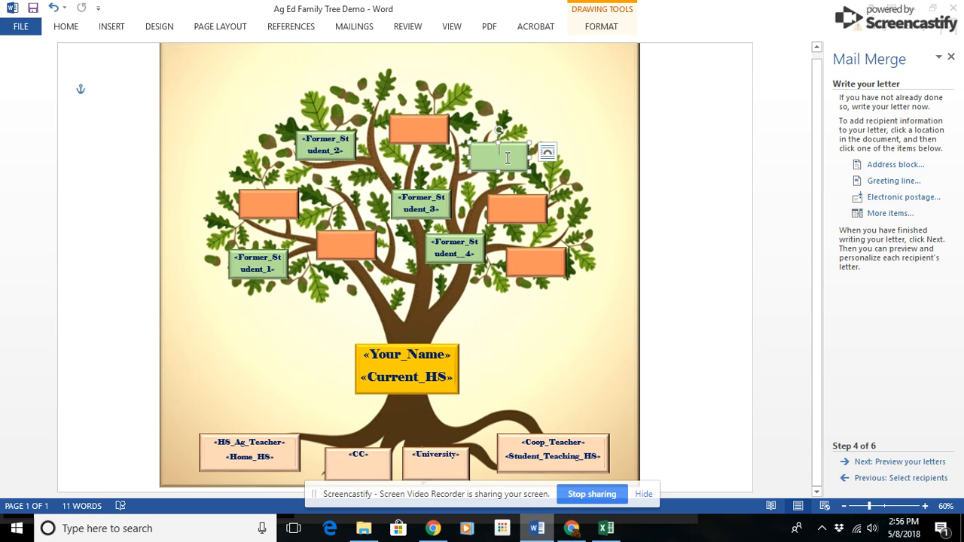
{"action": "left_click", "coordinate": [877, 214]}
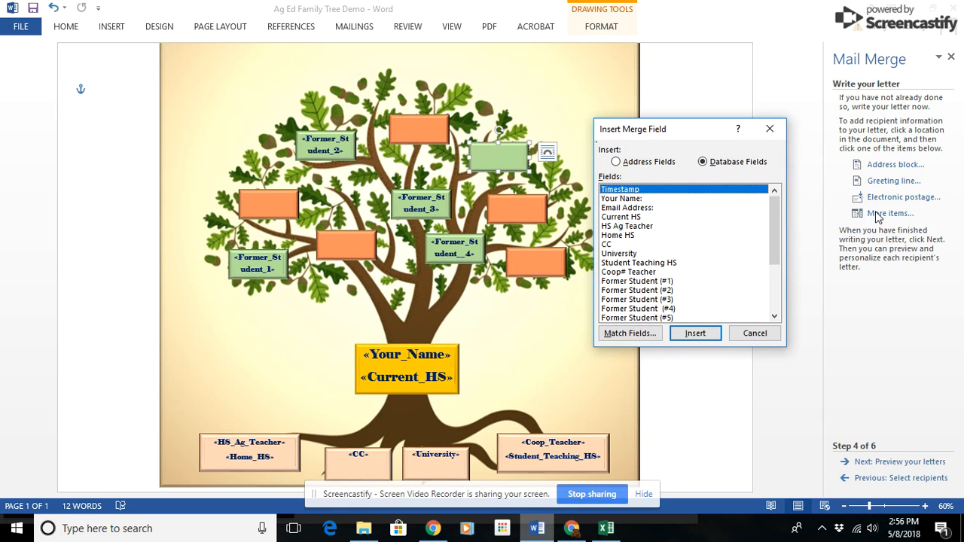
{"action": "left_click", "coordinate": [663, 317]}
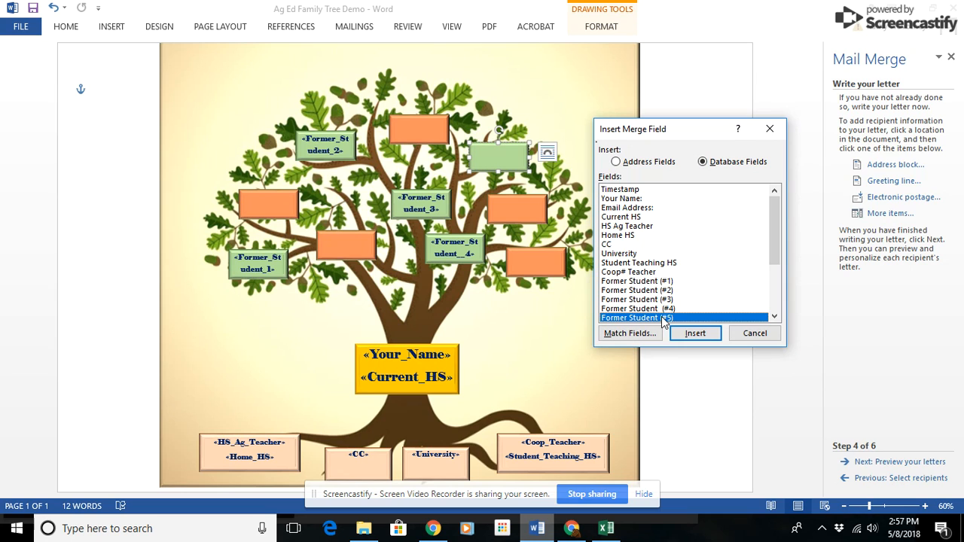
{"action": "left_click", "coordinate": [694, 334]}
{"action": "left_click", "coordinate": [755, 334]}
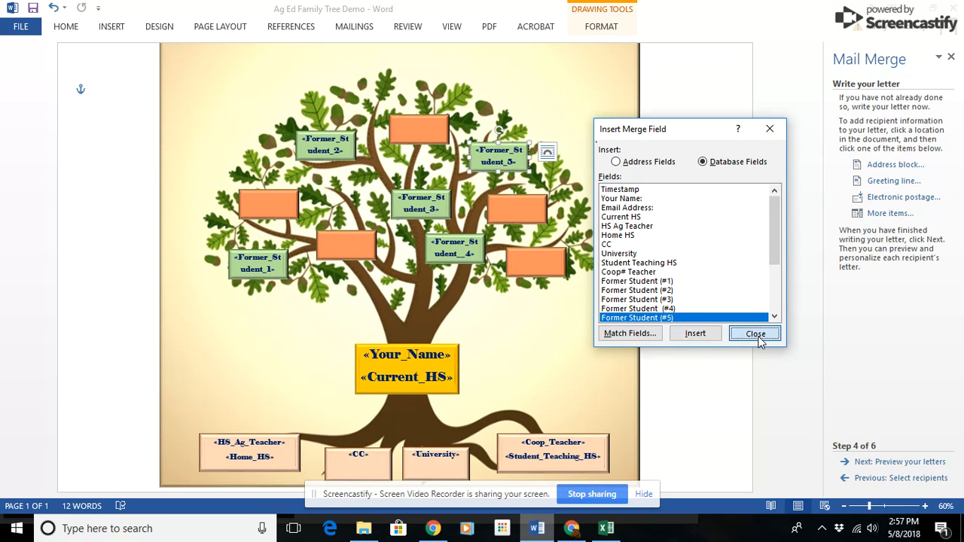
Step: Insert the Student Teacher (#1) merge field into the orange box on the far left of the tree crown
{"action": "left_click", "coordinate": [278, 204]}
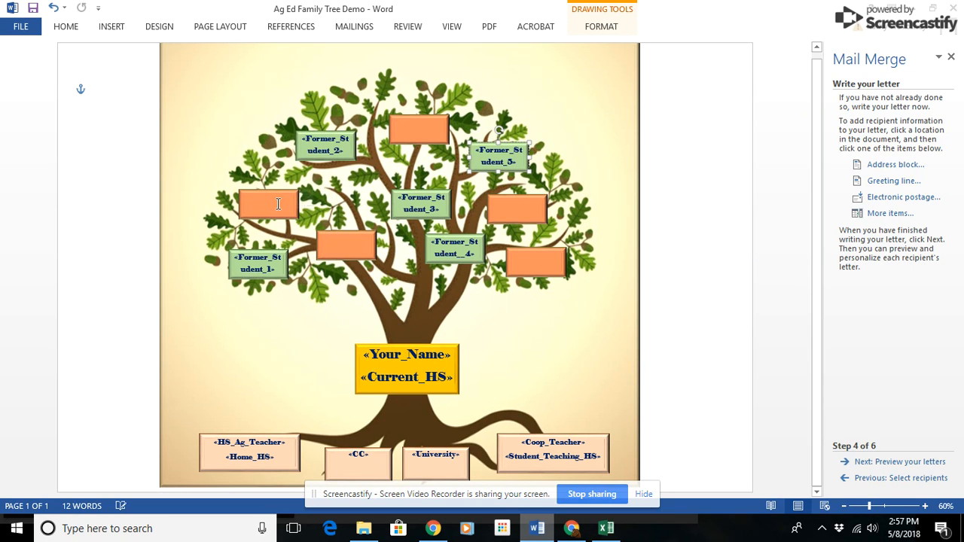
{"action": "left_click", "coordinate": [866, 213]}
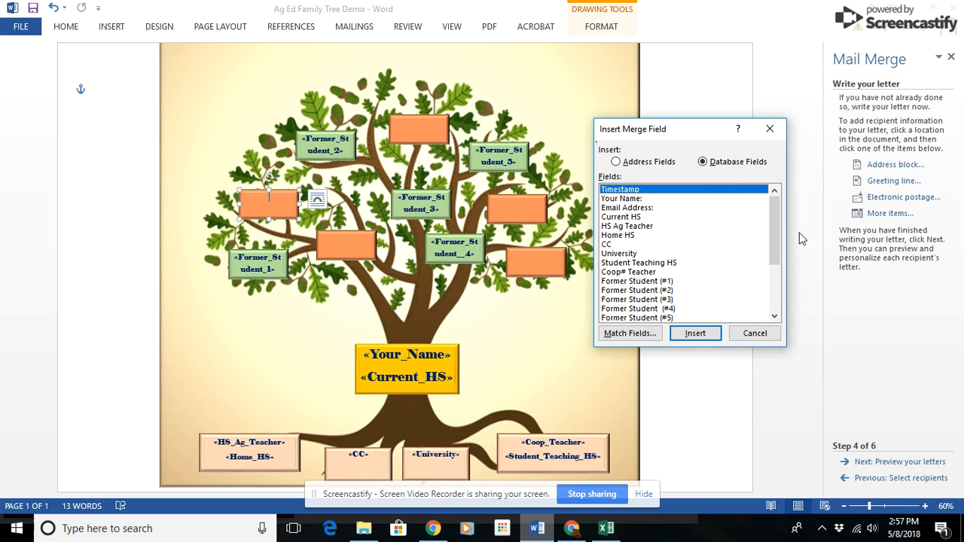
{"action": "left_click_drag", "start_coordinate": [776, 234], "coordinate": [777, 282]}
{"action": "left_click", "coordinate": [667, 234]}
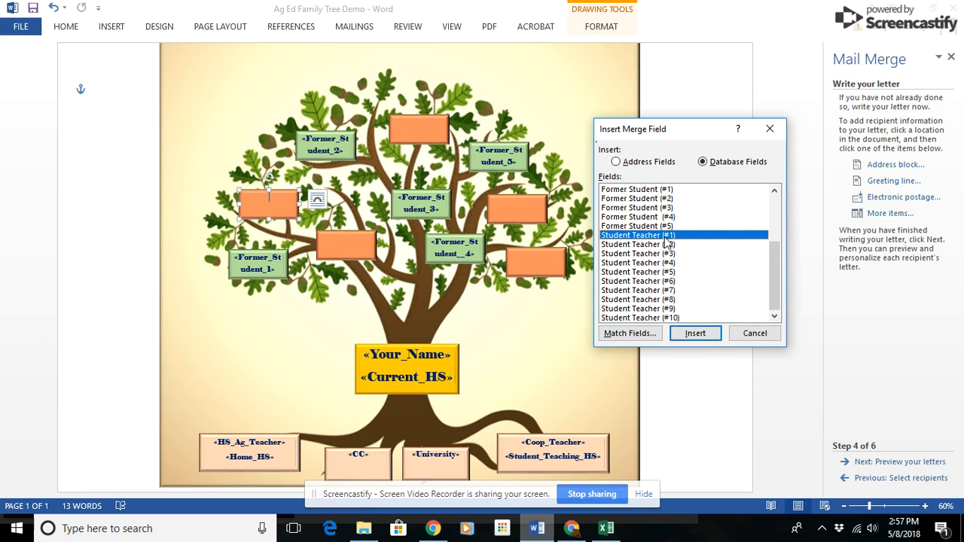
{"action": "left_click", "coordinate": [708, 335]}
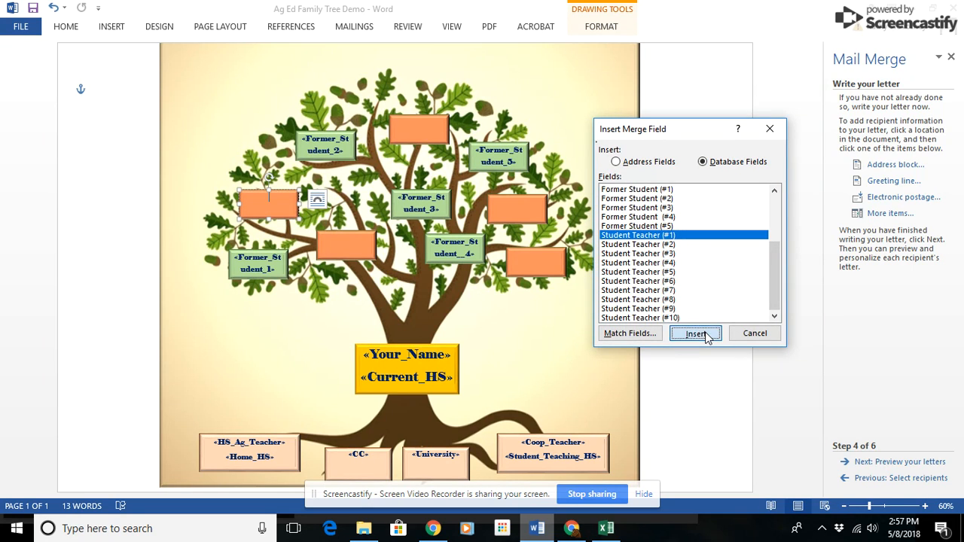
{"action": "left_click", "coordinate": [751, 336]}
Step: Insert the Student Teacher (#2) merge field into the orange box on the lower left branch, beside the Former Student (#1) box
{"action": "left_click", "coordinate": [370, 250]}
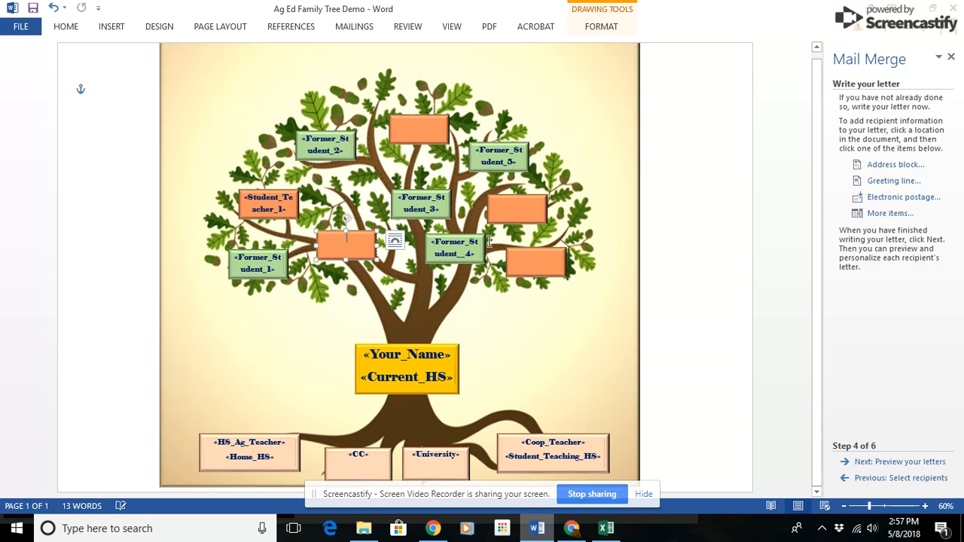
{"action": "left_click", "coordinate": [890, 213]}
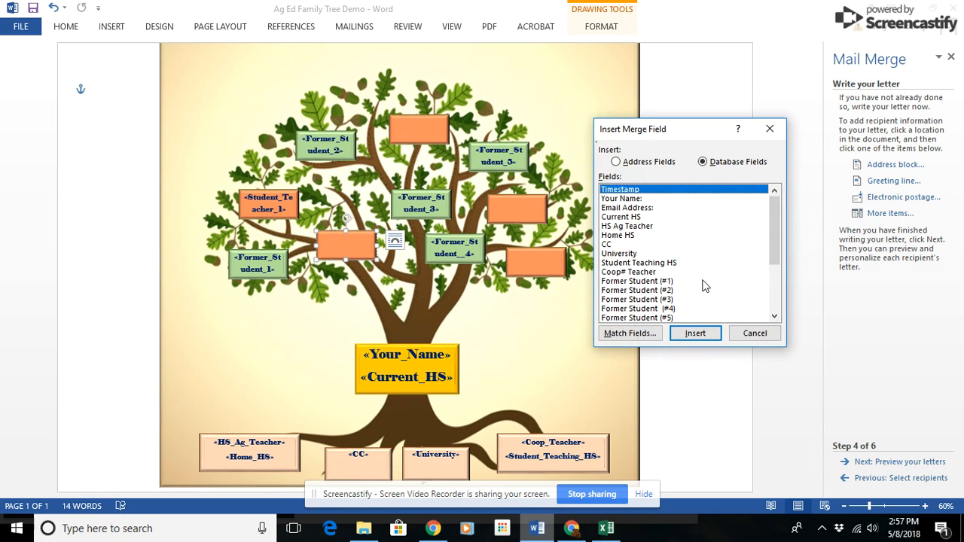
{"action": "left_click_drag", "start_coordinate": [772, 229], "coordinate": [765, 311]}
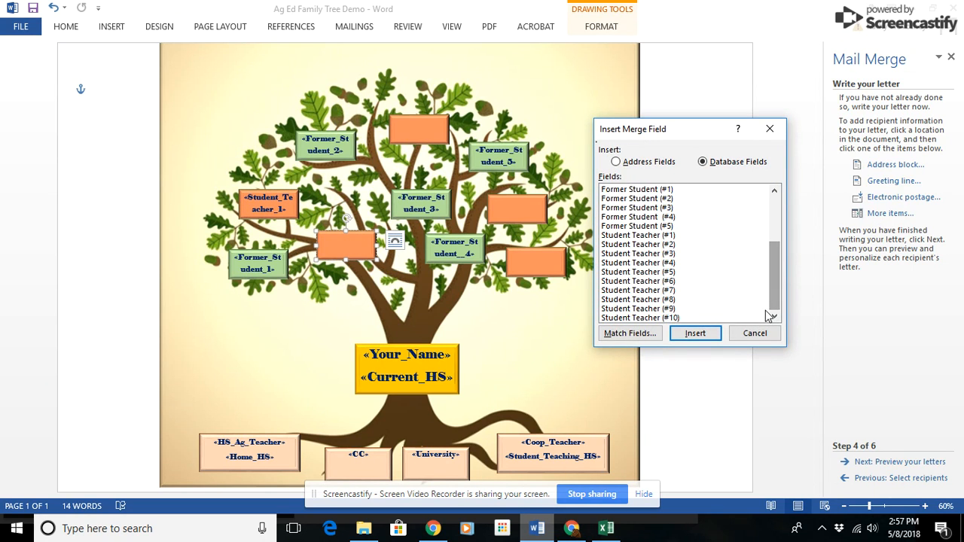
{"action": "left_click", "coordinate": [646, 244]}
{"action": "left_click", "coordinate": [693, 334]}
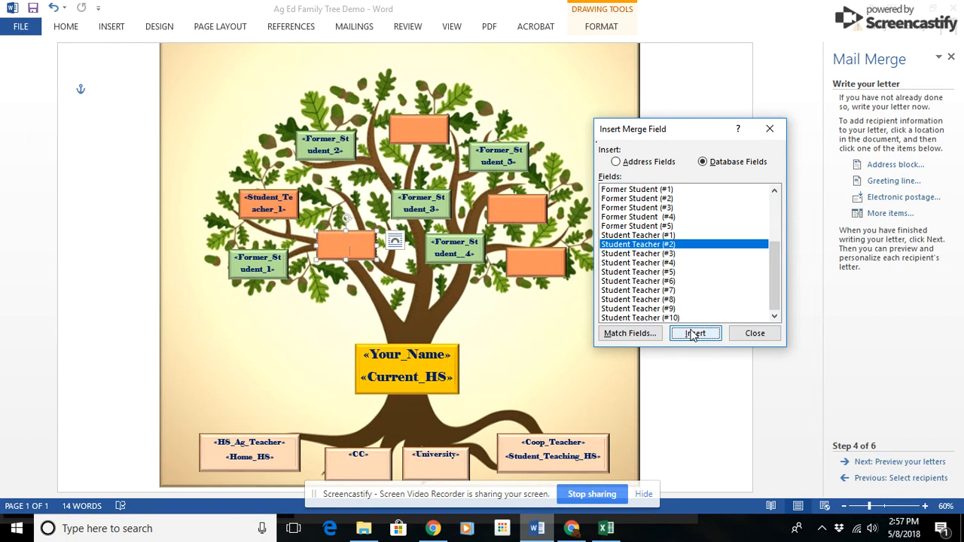
{"action": "left_click", "coordinate": [755, 333]}
Step: Insert the Student Teacher (#3) merge field into the orange box at the very top of the tree crown
{"action": "left_click", "coordinate": [442, 128]}
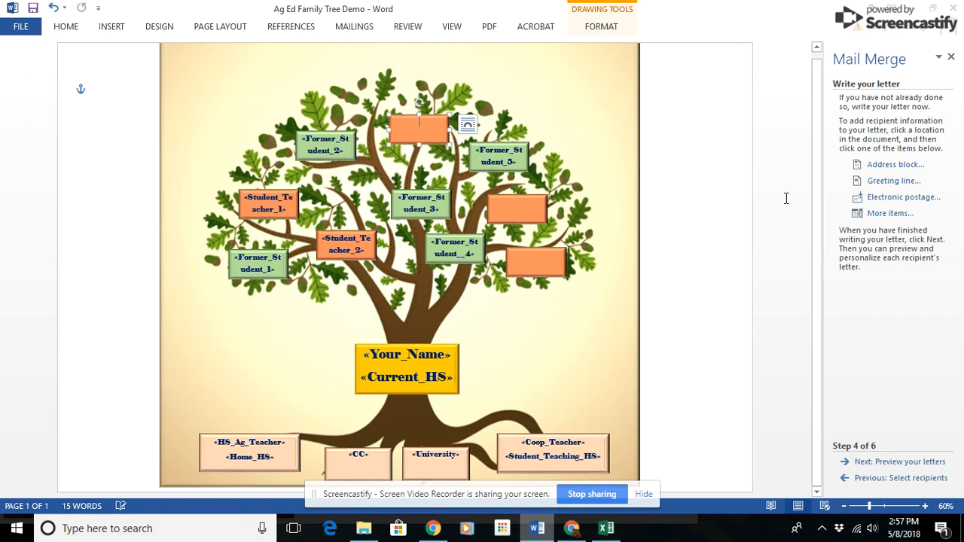
{"action": "left_click", "coordinate": [877, 213]}
{"action": "left_click_drag", "start_coordinate": [775, 254], "coordinate": [775, 300]}
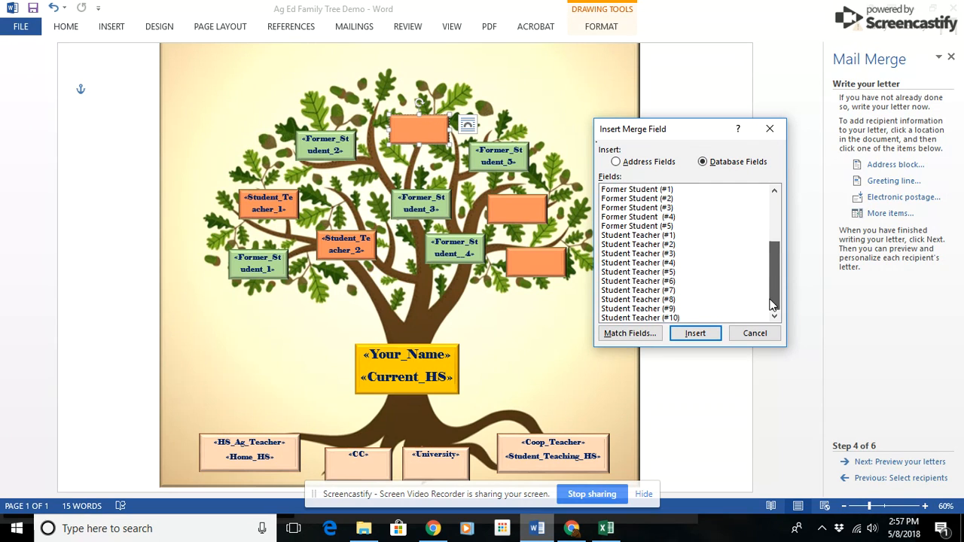
{"action": "left_click", "coordinate": [669, 254]}
{"action": "left_click", "coordinate": [706, 336]}
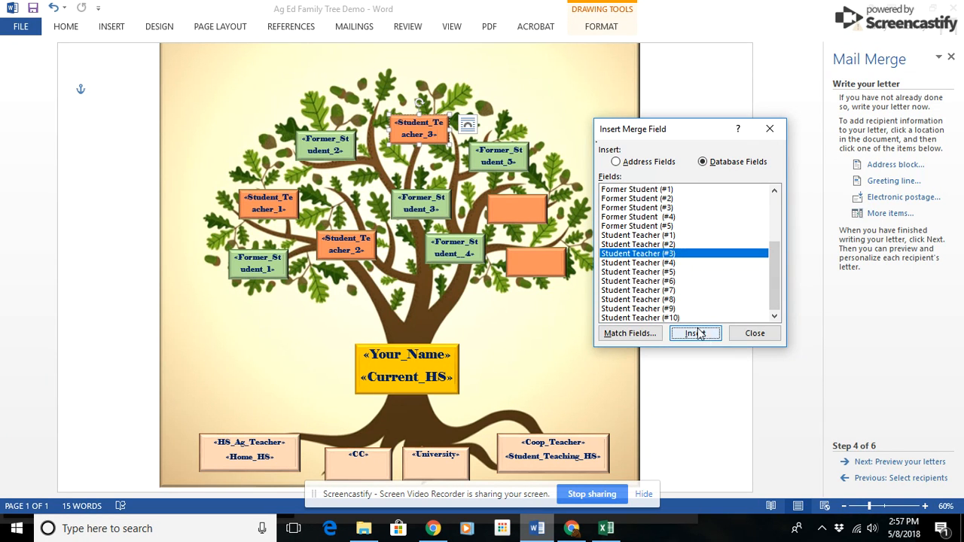
{"action": "left_click", "coordinate": [755, 333]}
Step: Insert the Student Teacher (#4) merge field into the upper of the two empty orange boxes on the tree's right side
{"action": "left_click", "coordinate": [527, 215]}
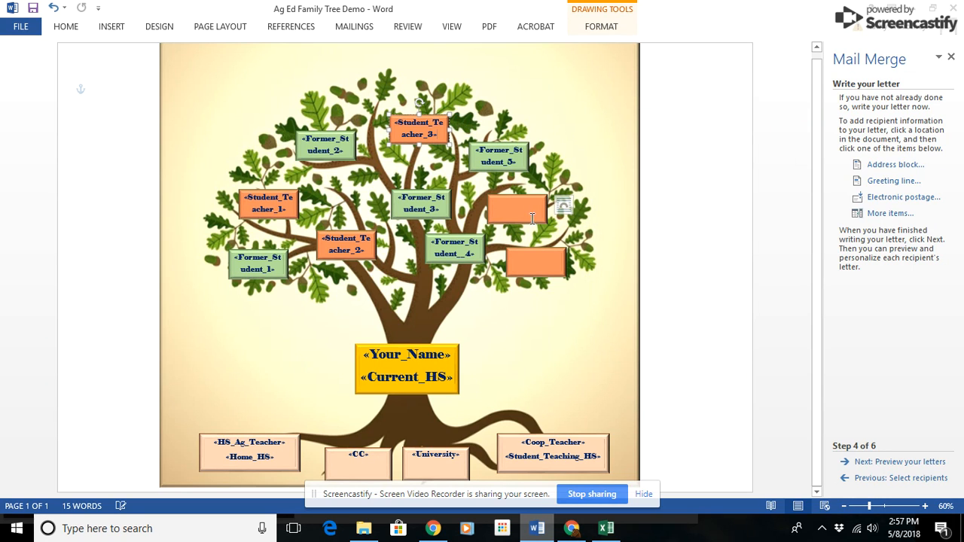
{"action": "left_click", "coordinate": [892, 214]}
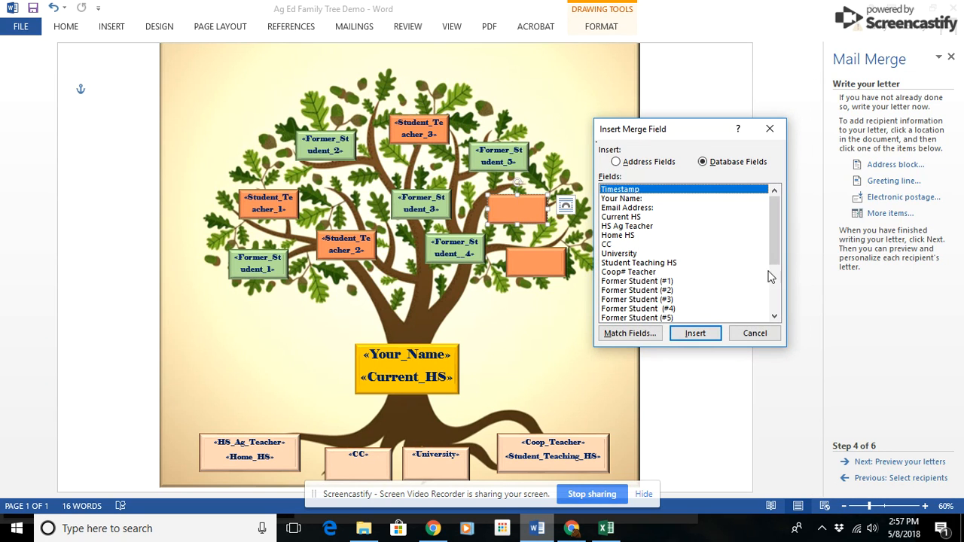
{"action": "left_click_drag", "start_coordinate": [778, 254], "coordinate": [778, 296]}
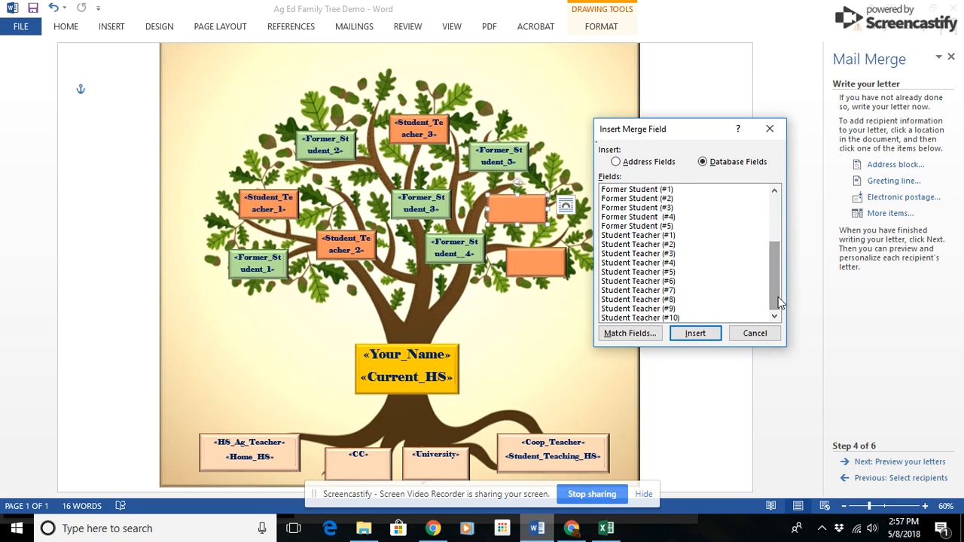
{"action": "left_click", "coordinate": [662, 264]}
{"action": "left_click", "coordinate": [695, 334]}
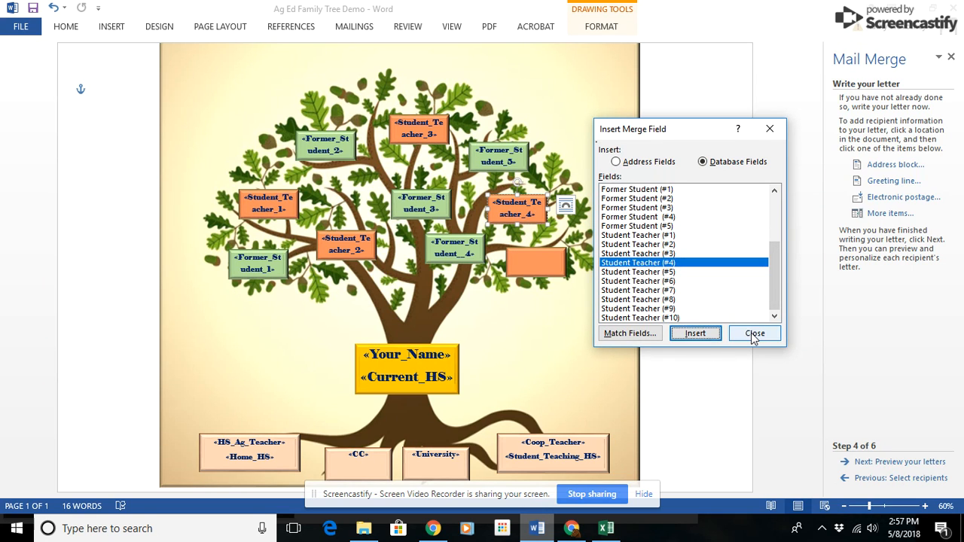
{"action": "left_click", "coordinate": [755, 333]}
Step: Insert the Student Teacher (#5) merge field into the remaining empty orange box on the tree's lowest right branch
{"action": "left_click", "coordinate": [550, 256]}
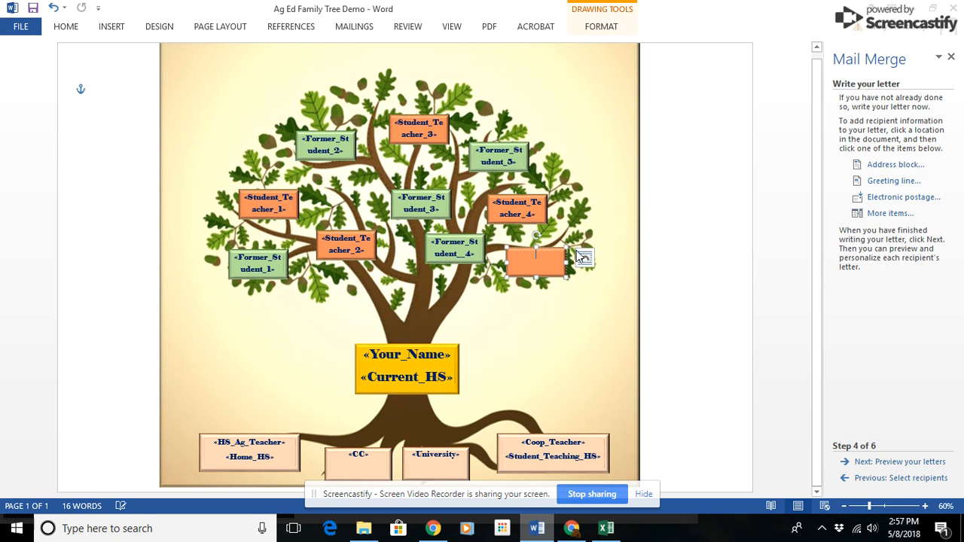
{"action": "left_click", "coordinate": [904, 216]}
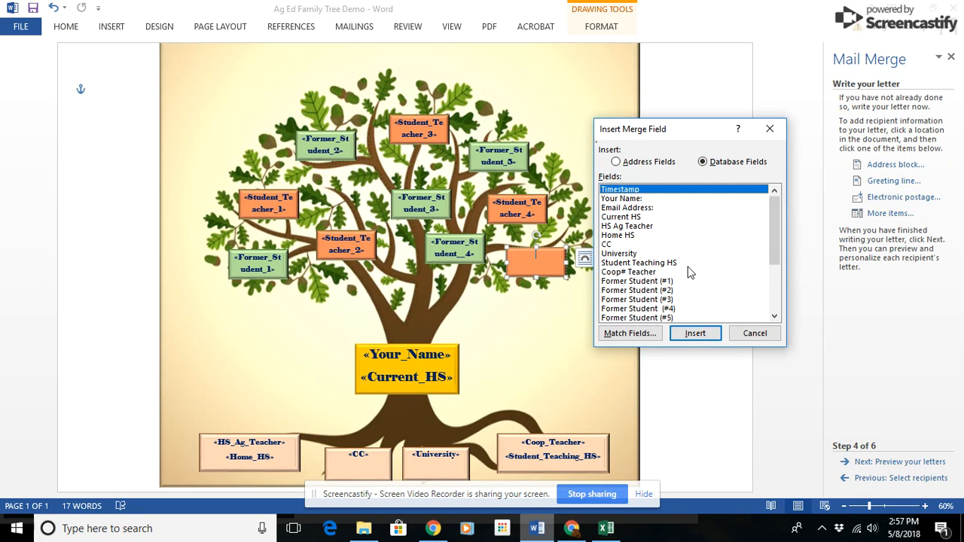
{"action": "left_click_drag", "start_coordinate": [771, 238], "coordinate": [775, 283]}
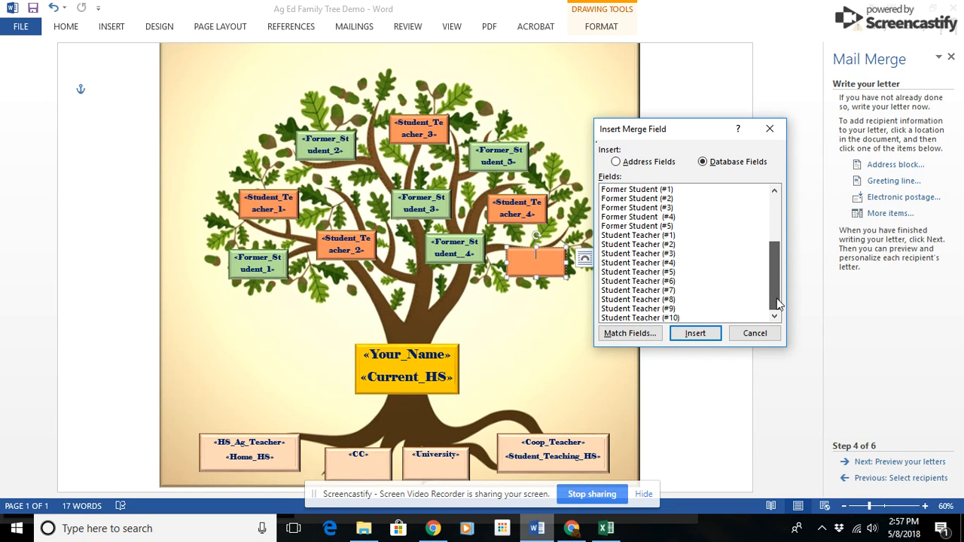
{"action": "left_click", "coordinate": [671, 272]}
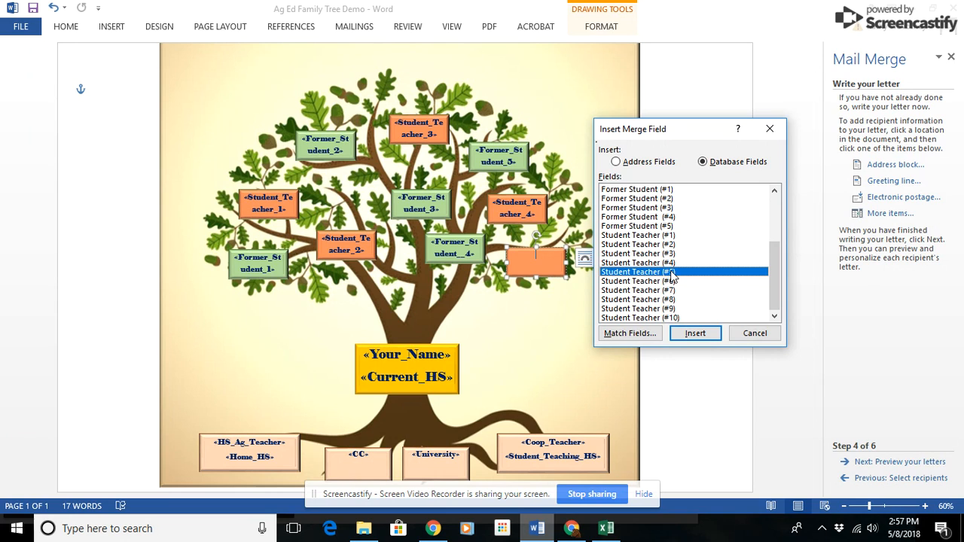
{"action": "left_click", "coordinate": [696, 333]}
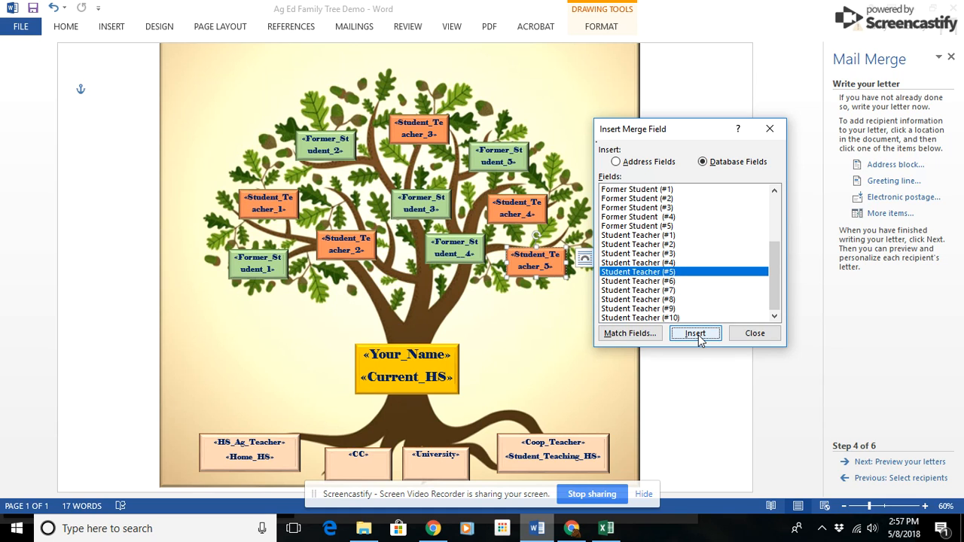
{"action": "left_click", "coordinate": [753, 333]}
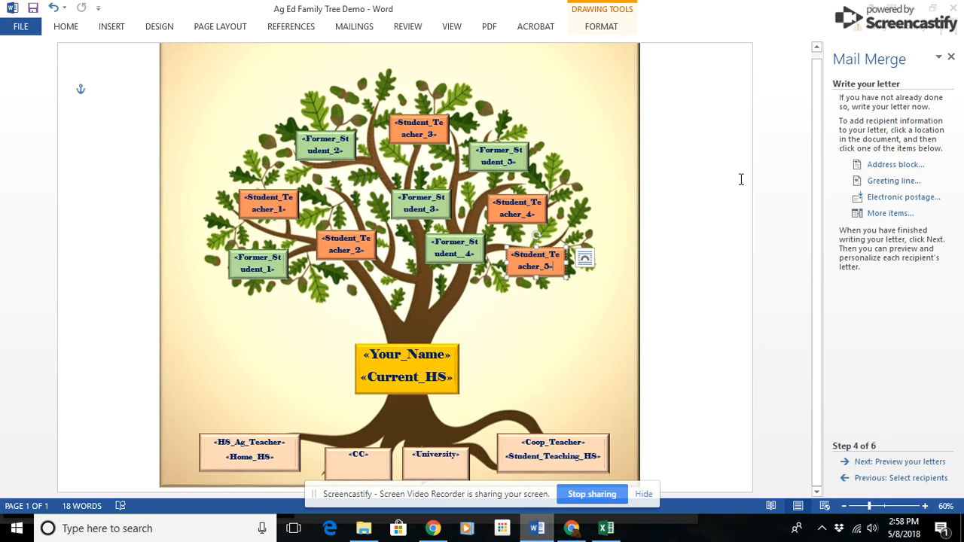
Step: Preview the merged letters and widen the yellow trunk box slightly by extending its right edge
{"action": "left_click", "coordinate": [919, 463]}
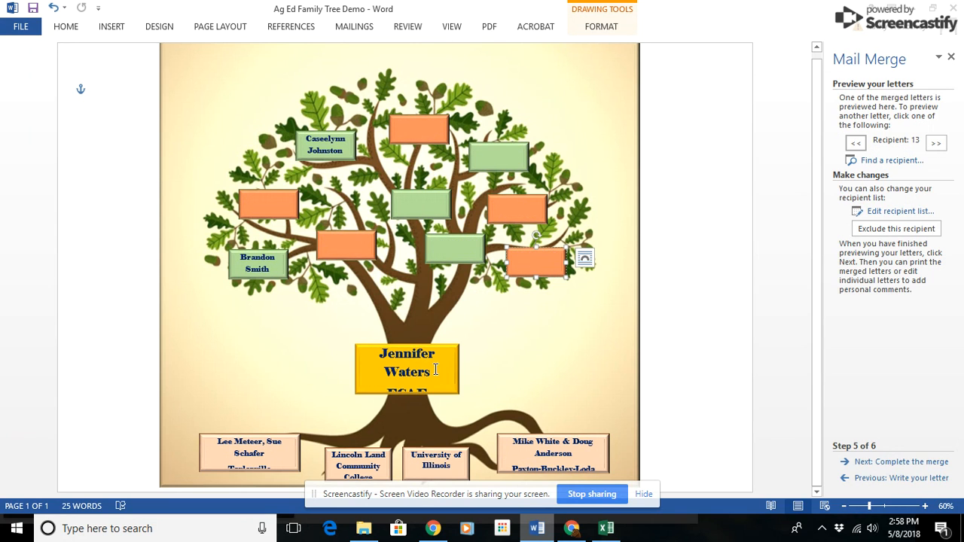
{"action": "left_click", "coordinate": [455, 386]}
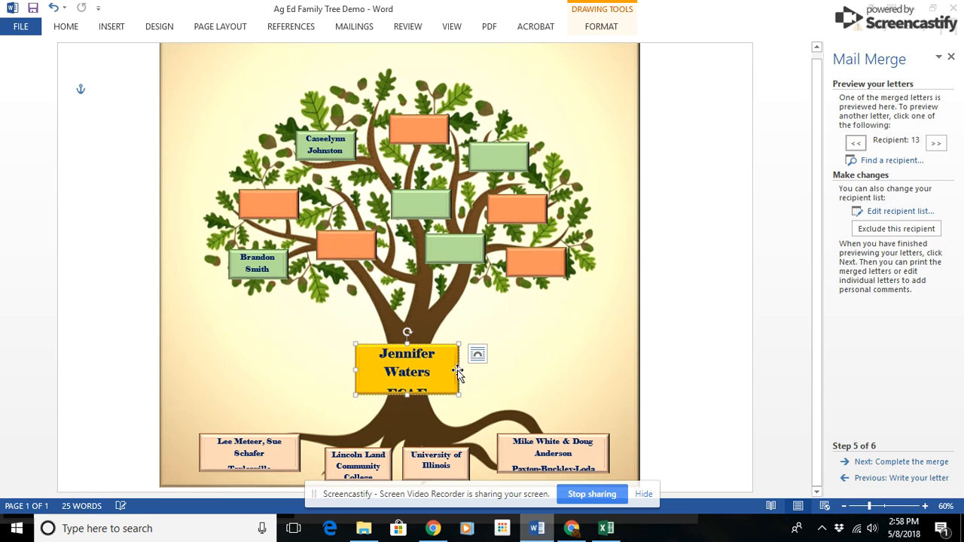
{"action": "left_click_drag", "start_coordinate": [458, 369], "coordinate": [465, 368]}
Step: Set the font size of all text in the yellow trunk box to 18
{"action": "left_click", "coordinate": [355, 375]}
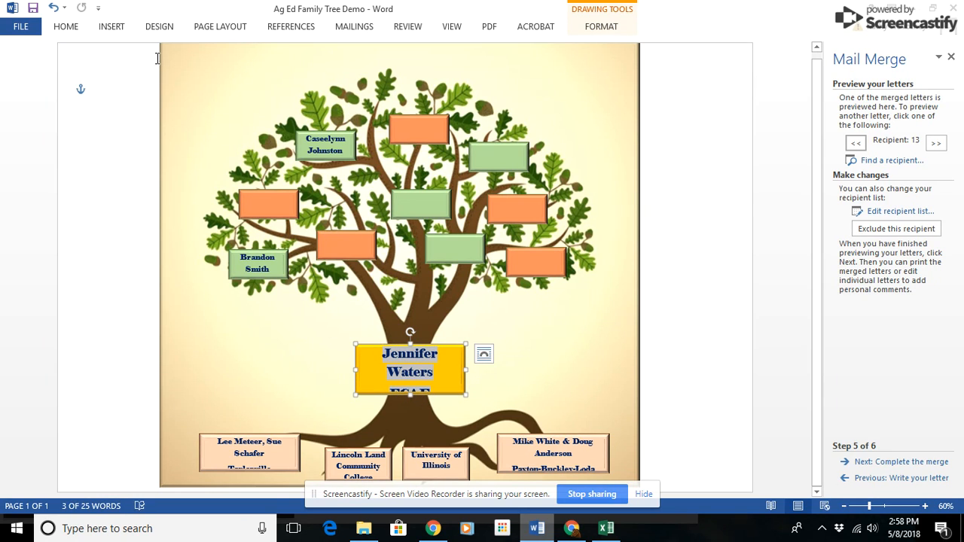
{"action": "left_click", "coordinate": [66, 27]}
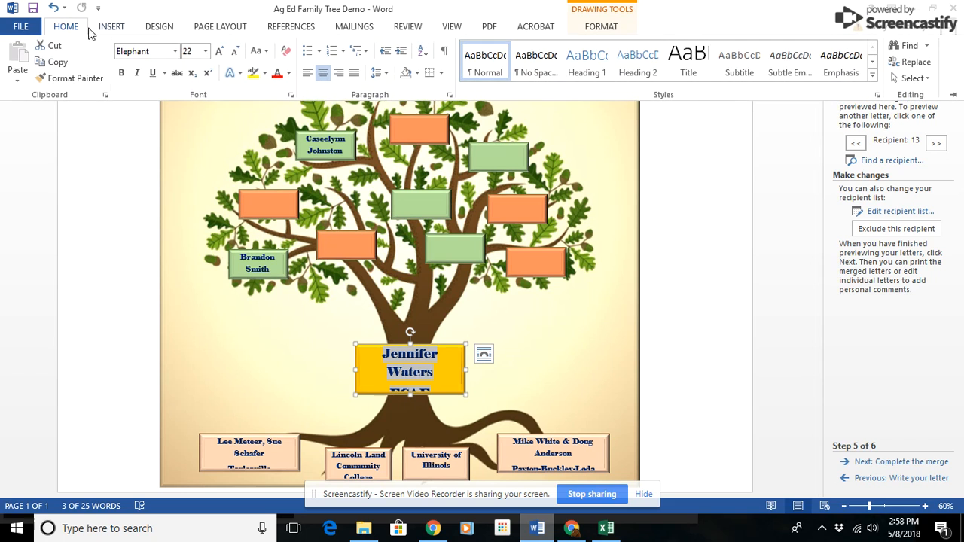
{"action": "left_click", "coordinate": [203, 52]}
{"action": "left_click", "coordinate": [191, 163]}
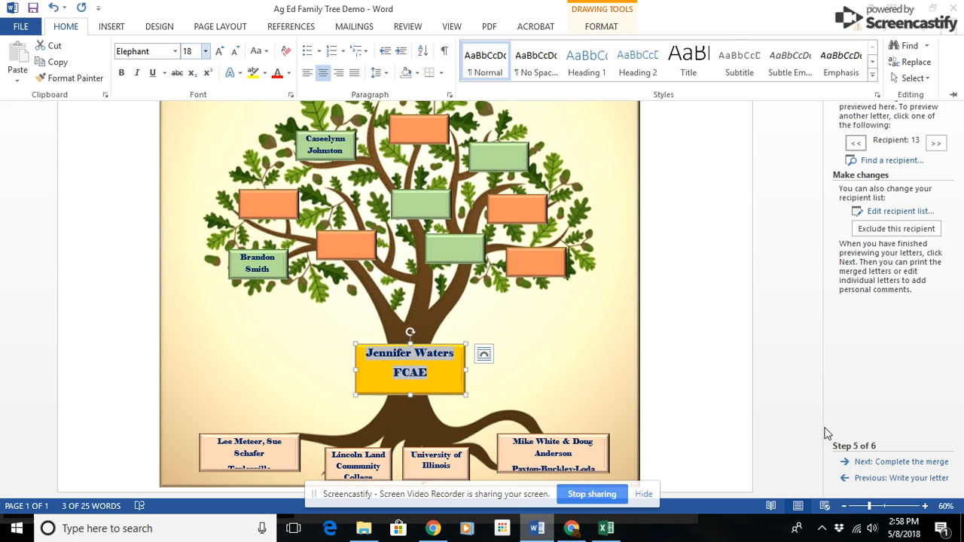
Step: Return to the letter-writing stage of the merge and extend the yellow trunk box's right edge slightly further
{"action": "left_click", "coordinate": [853, 486]}
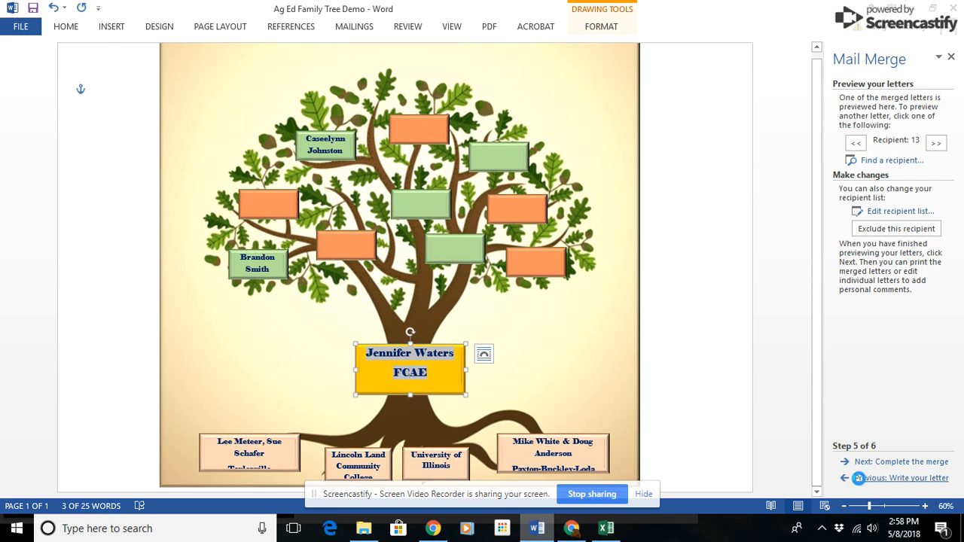
{"action": "left_click", "coordinate": [861, 482]}
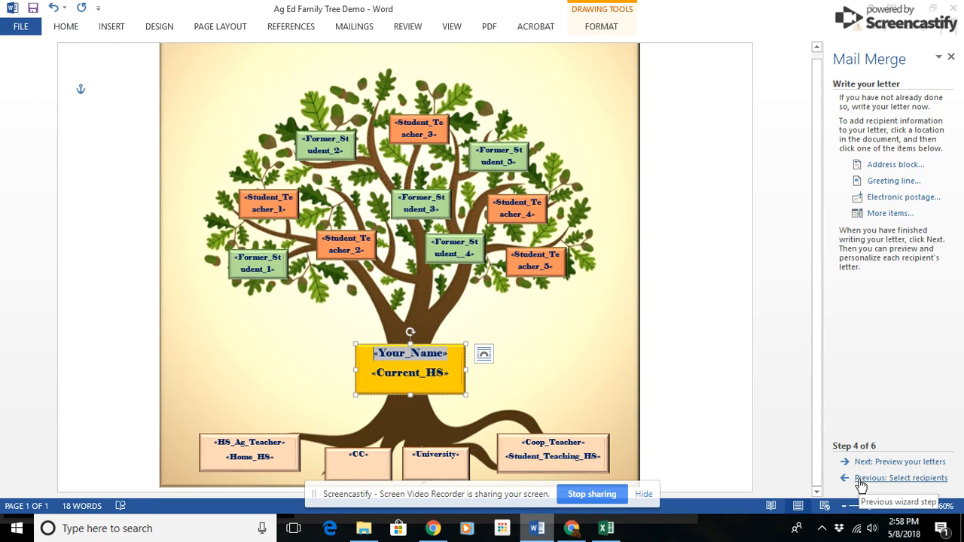
{"action": "left_click", "coordinate": [426, 377]}
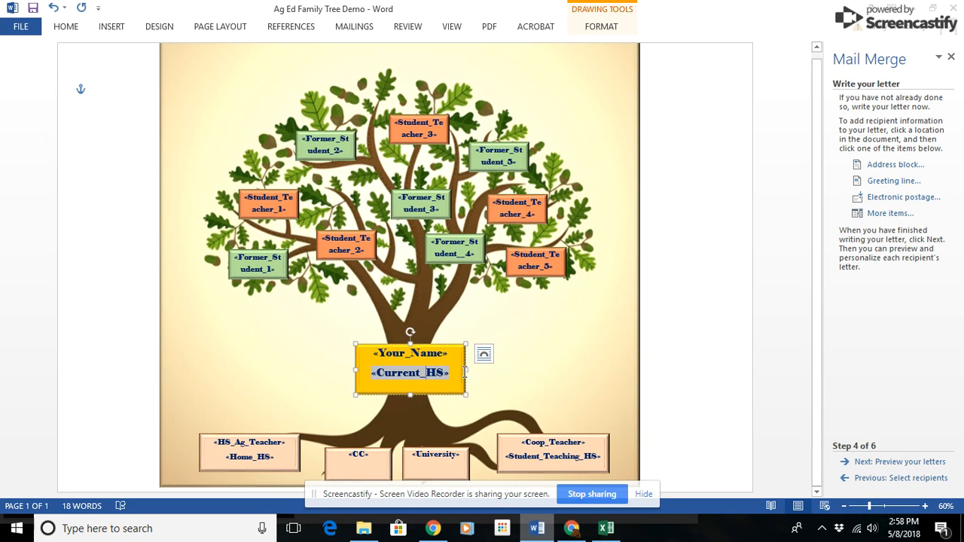
{"action": "left_click_drag", "start_coordinate": [467, 369], "coordinate": [470, 369]}
Step: Apply font size 18 to both merge fields, Your_Name and Current_HS, in the yellow trunk box
{"action": "key", "text": "ctrl+a"}
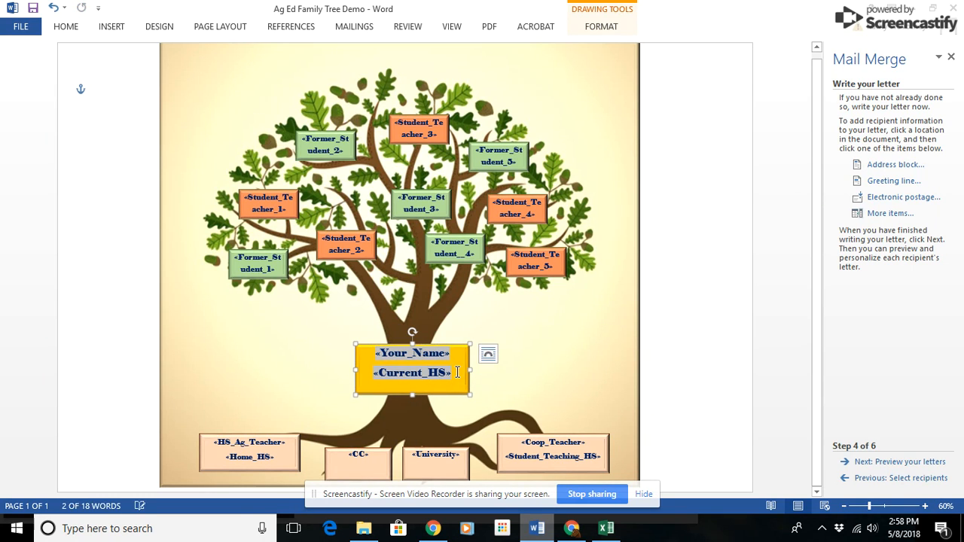
{"action": "left_click", "coordinate": [70, 28]}
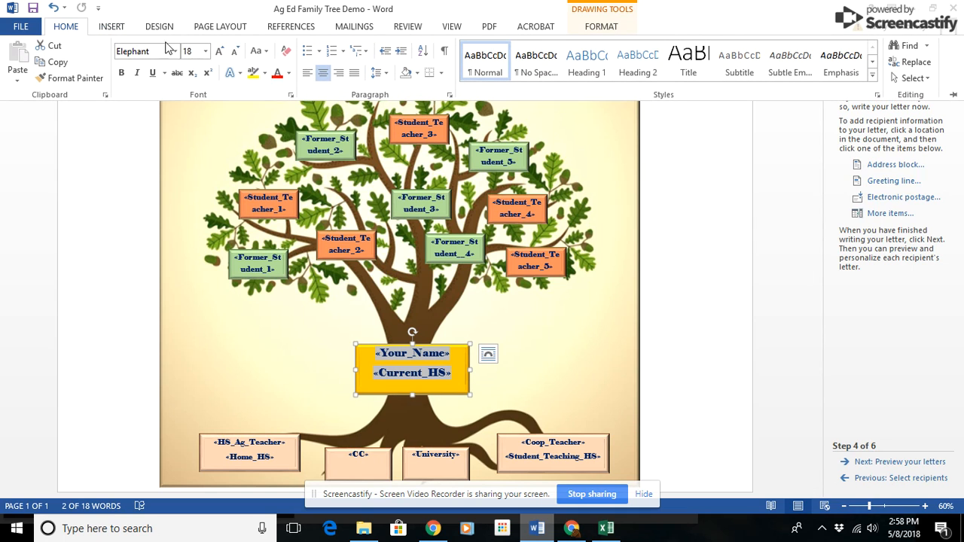
{"action": "left_click", "coordinate": [204, 51]}
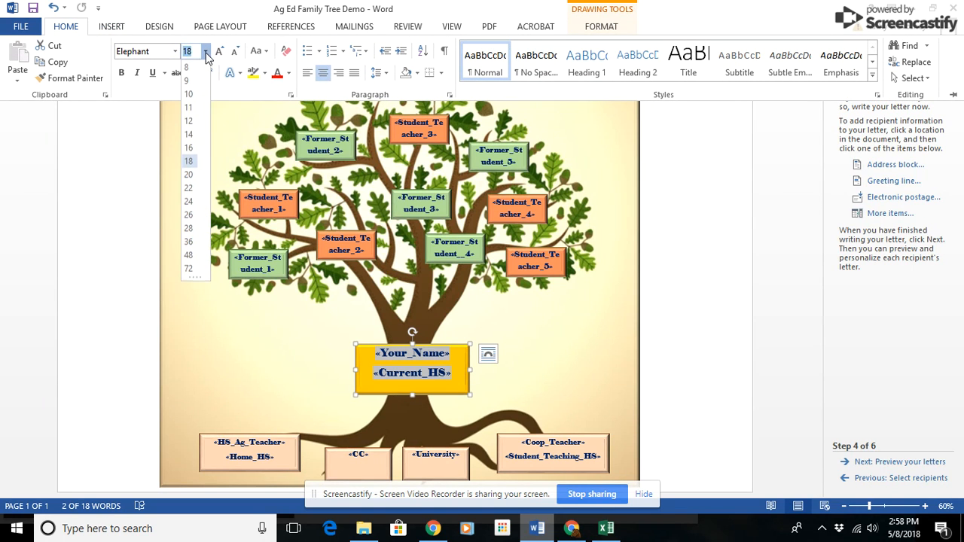
{"action": "left_click", "coordinate": [189, 162]}
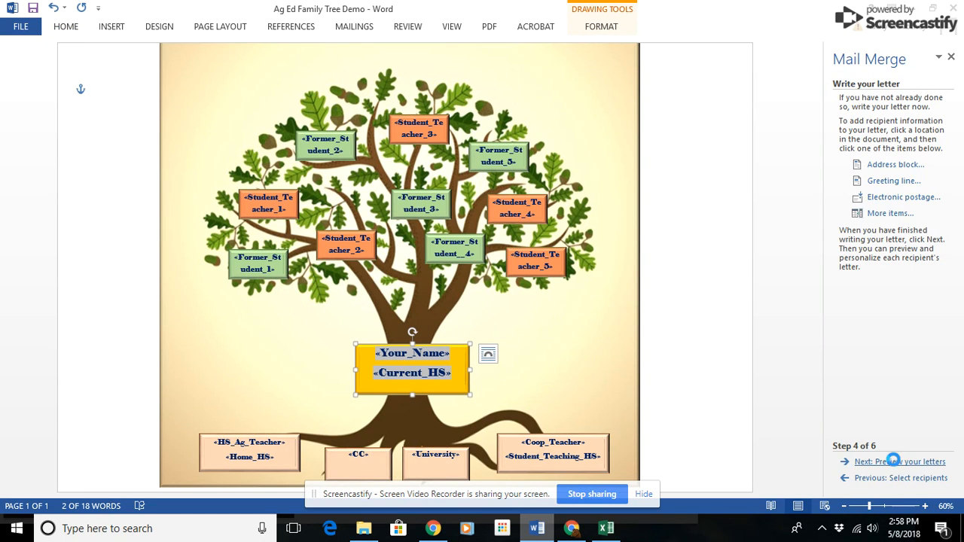
Step: Preview the merged letters and enlarge the high school ag teacher box on the far-left root by extending its right and lower edges slightly
{"action": "left_click", "coordinate": [895, 461]}
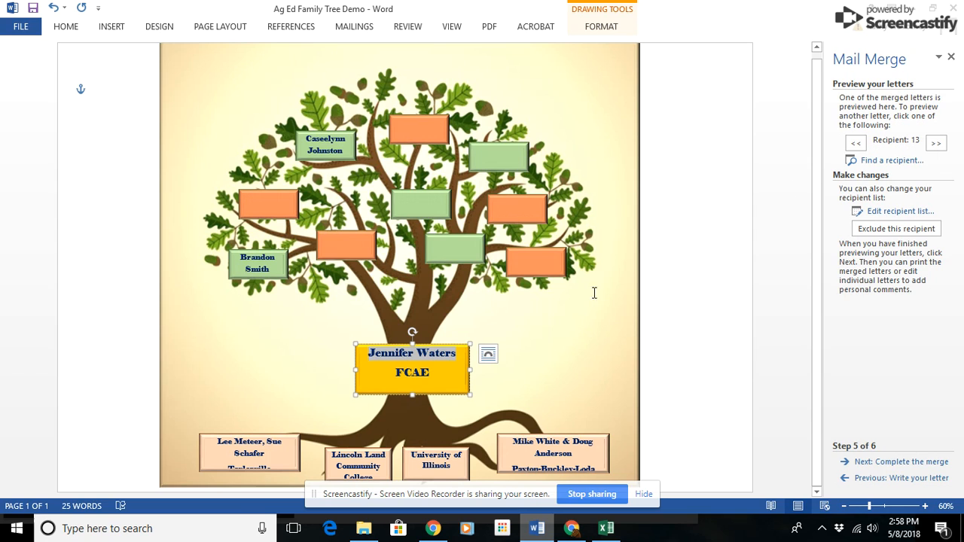
{"action": "left_click", "coordinate": [300, 455]}
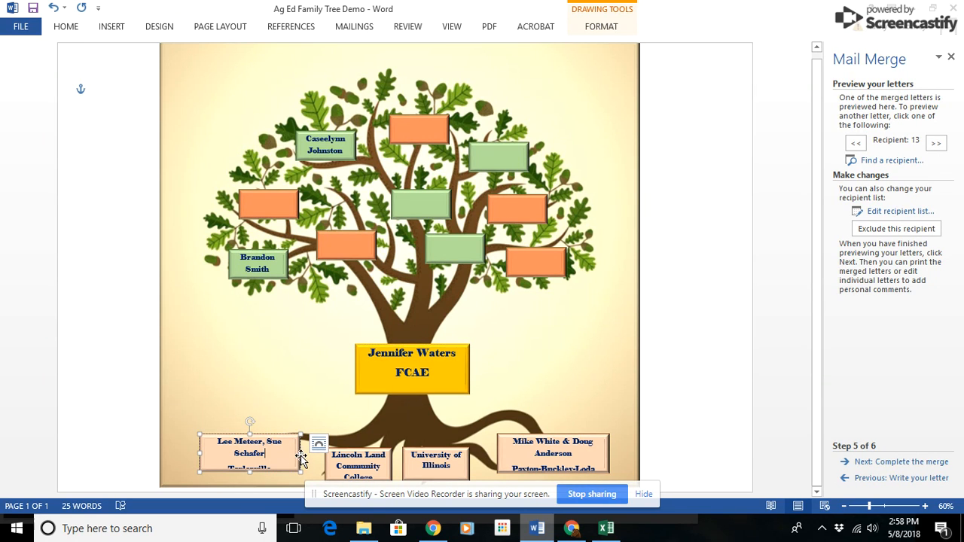
{"action": "key", "text": "ctrl+a"}
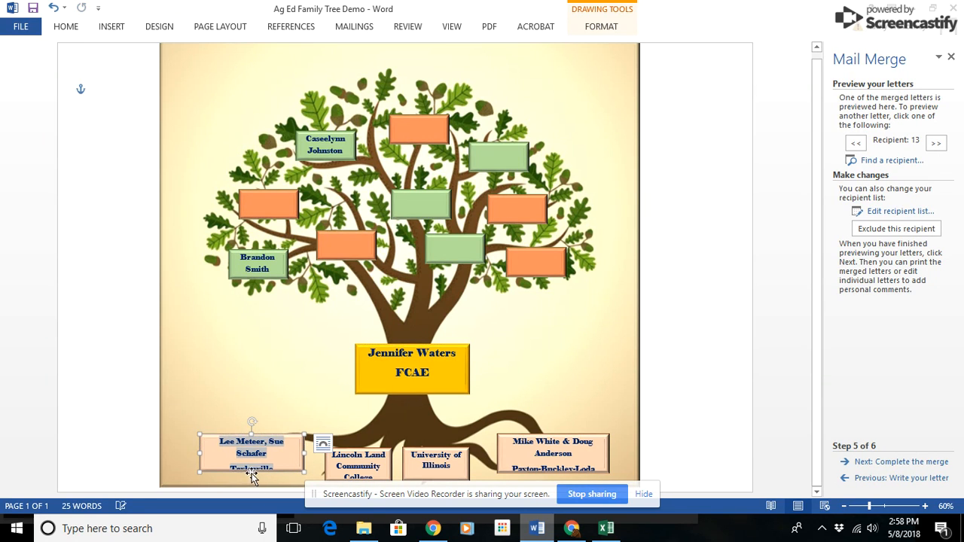
{"action": "left_click_drag", "start_coordinate": [252, 472], "coordinate": [252, 478]}
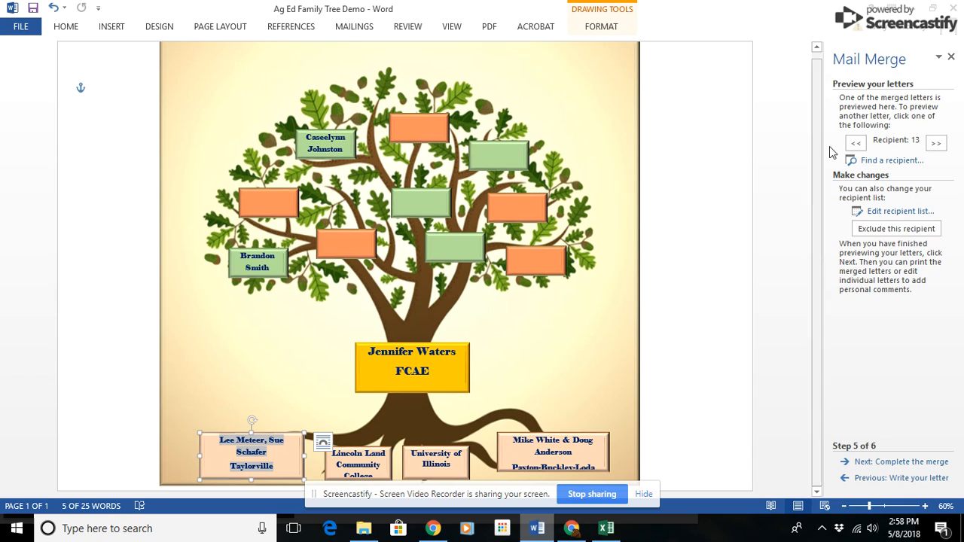
Step: Go back through the previewed recipients one by one from recipient 13, checking how each record's text fits the tree's boxes
{"action": "left_click", "coordinate": [855, 144]}
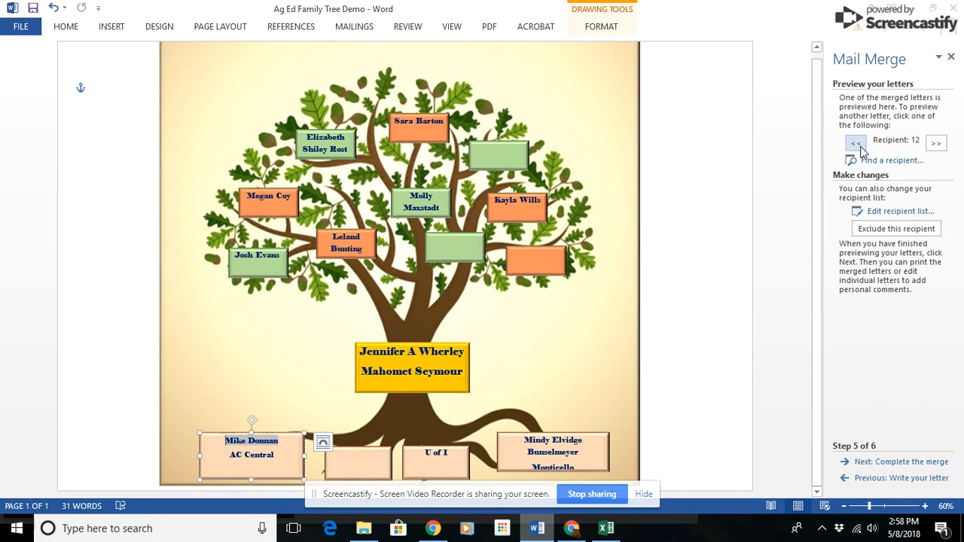
{"action": "left_click", "coordinate": [861, 149]}
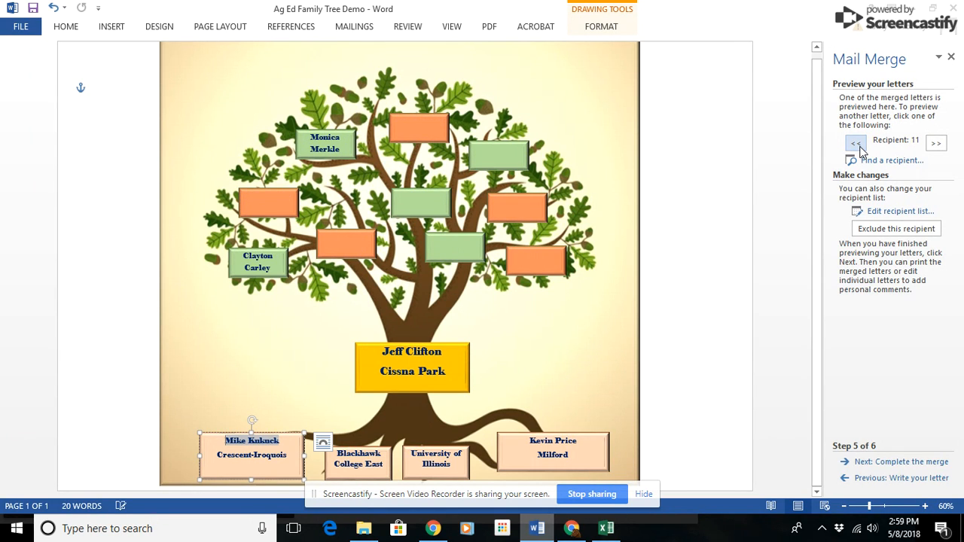
{"action": "left_click", "coordinate": [861, 150]}
{"action": "left_click", "coordinate": [860, 149]}
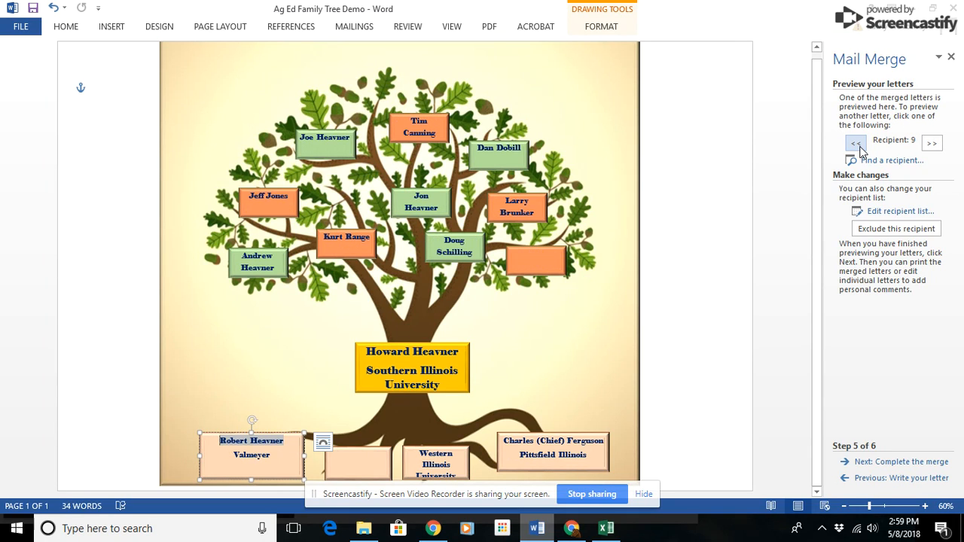
{"action": "left_click", "coordinate": [861, 149]}
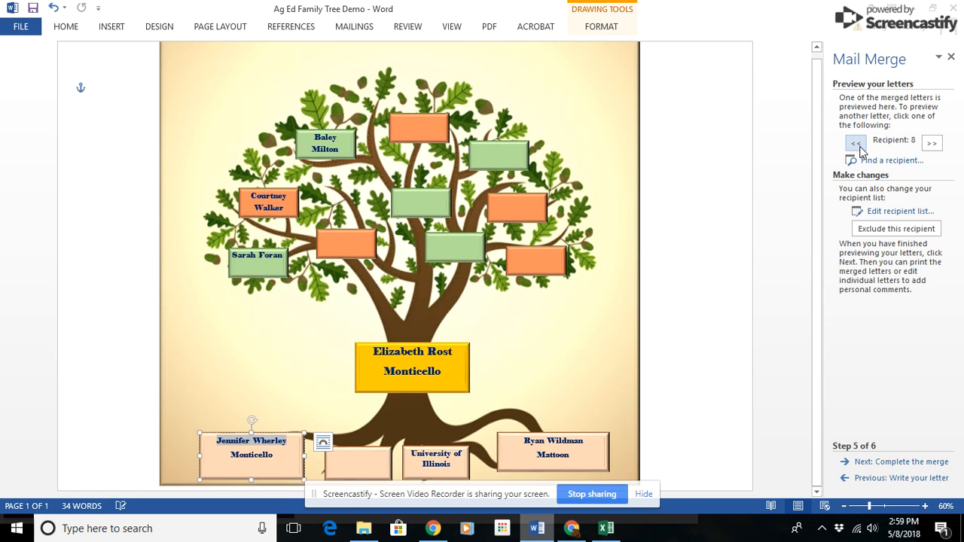
{"action": "left_click", "coordinate": [861, 149]}
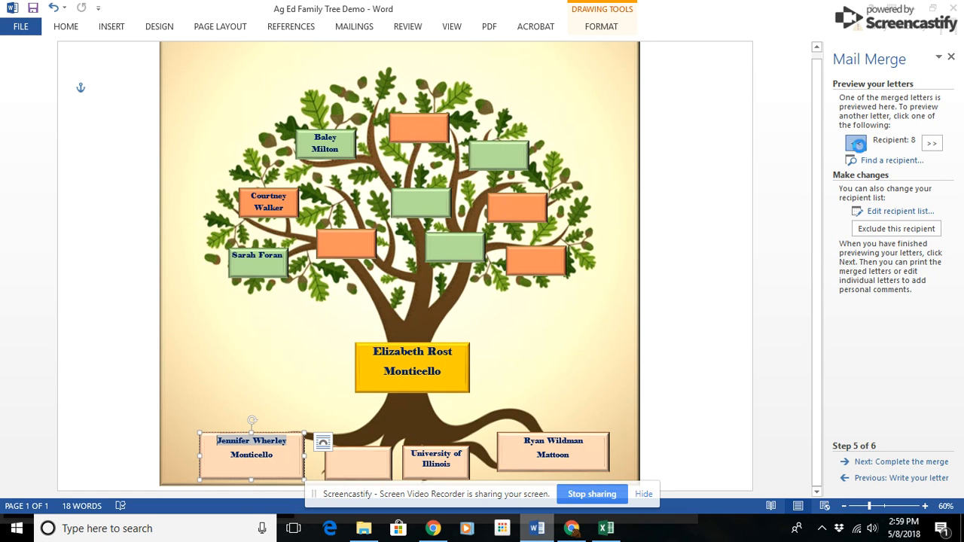